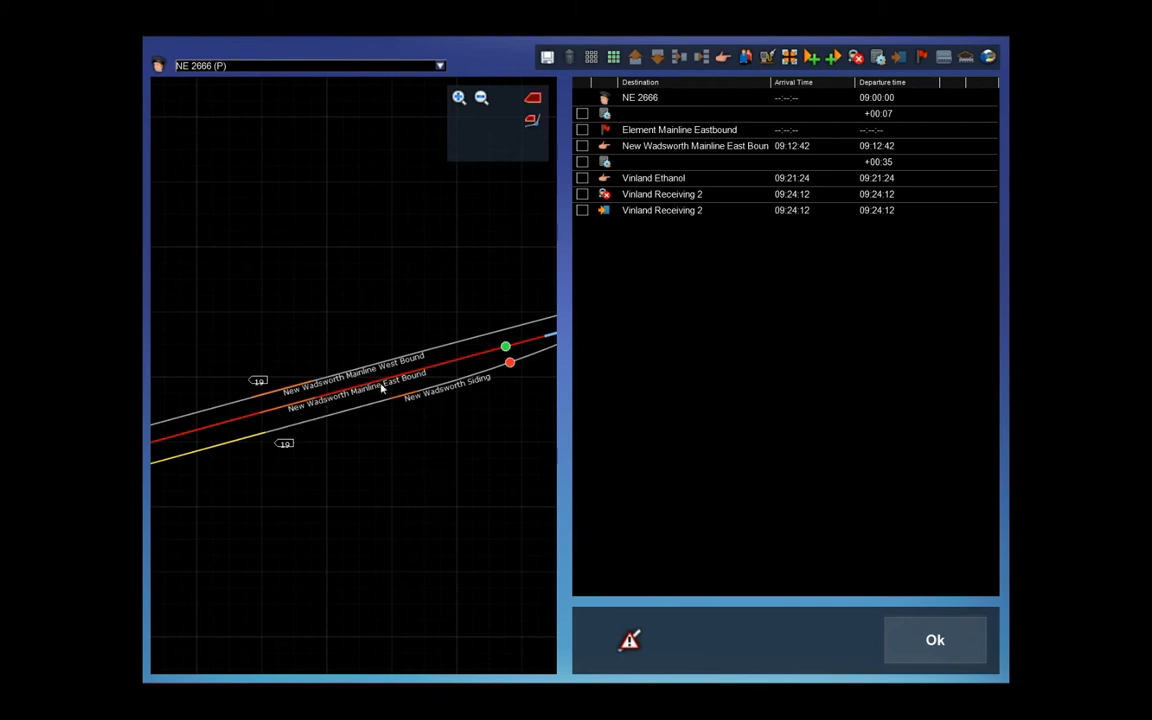
# Examine the track map around the New Wadsworth mainline, its sidings and the nearby CMI unloader spur.
pyautogui.scroll(-5, 381, 389)
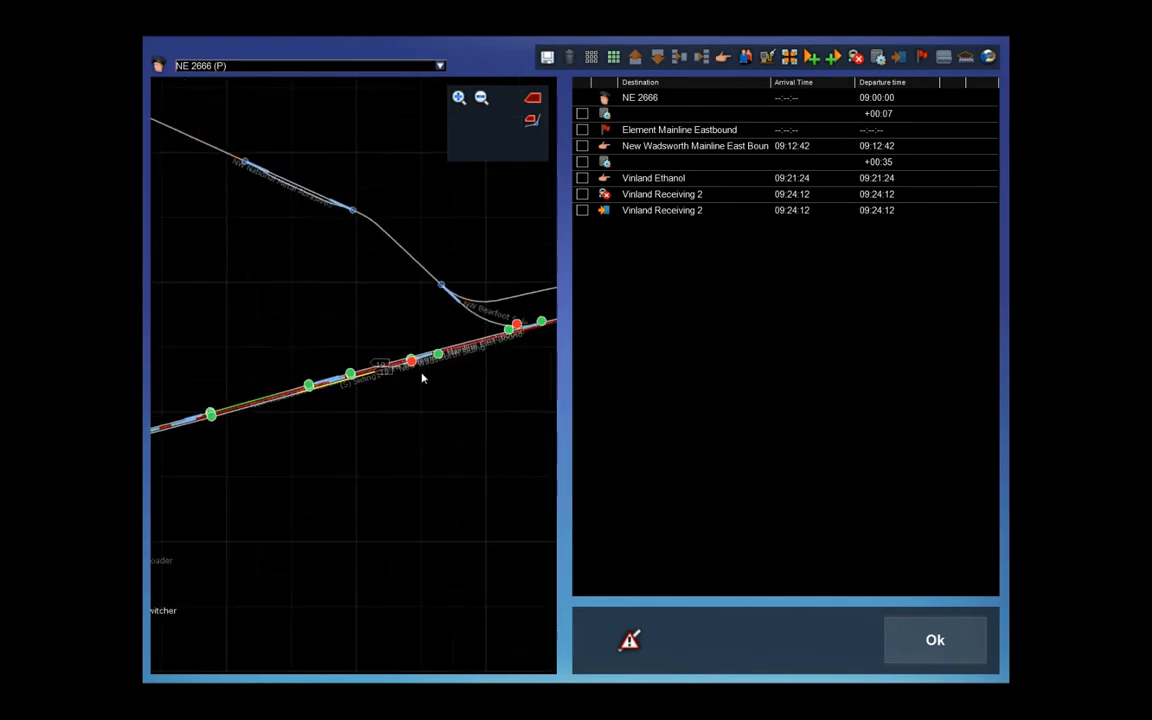
pyautogui.scroll(-5, 422, 378)
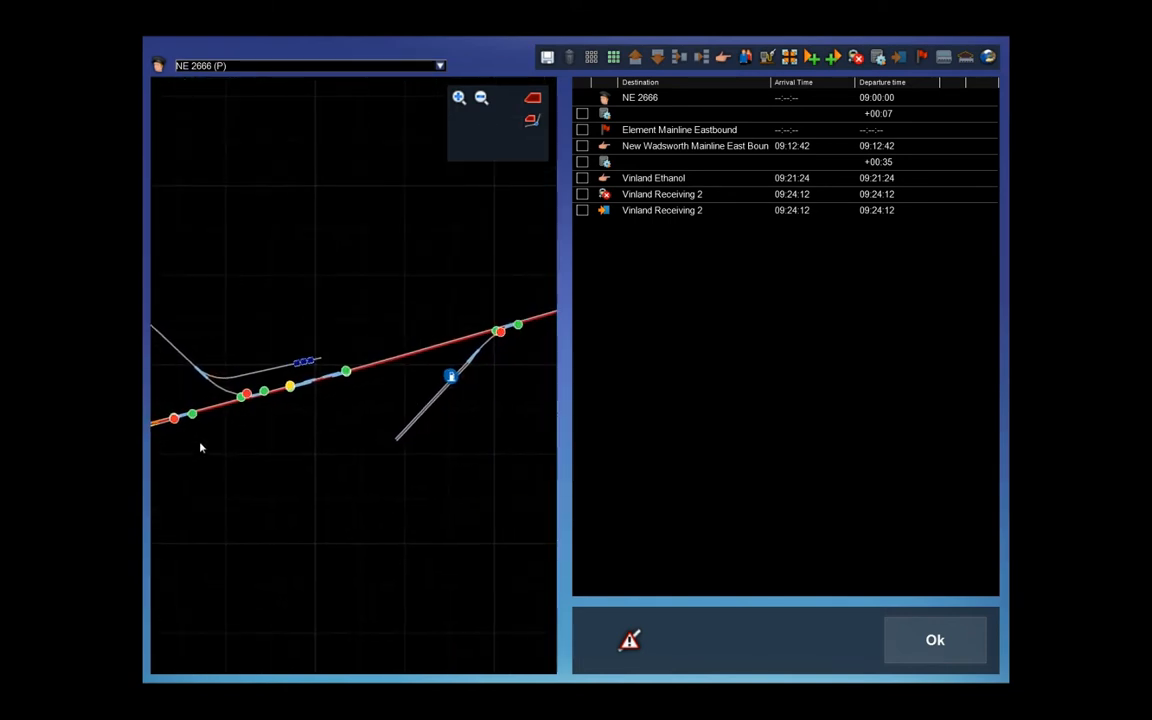
pyautogui.scroll(5, 262, 450)
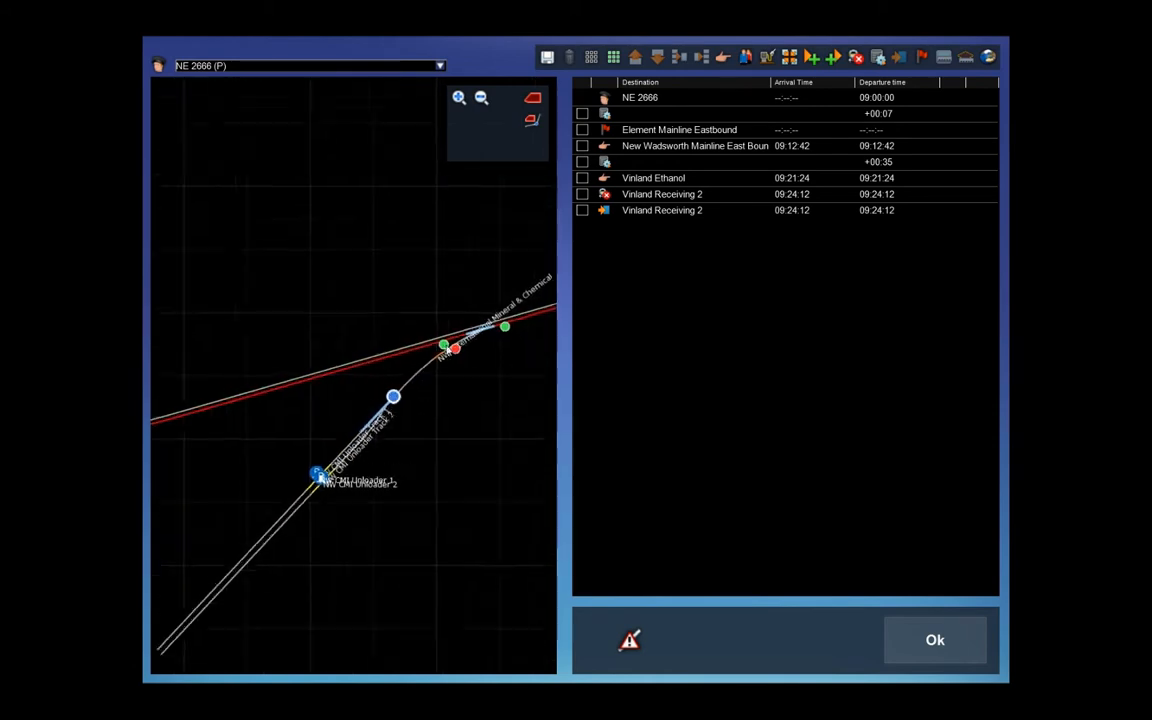
pyautogui.scroll(4, 448, 350)
pyautogui.scroll(-3, 343, 357)
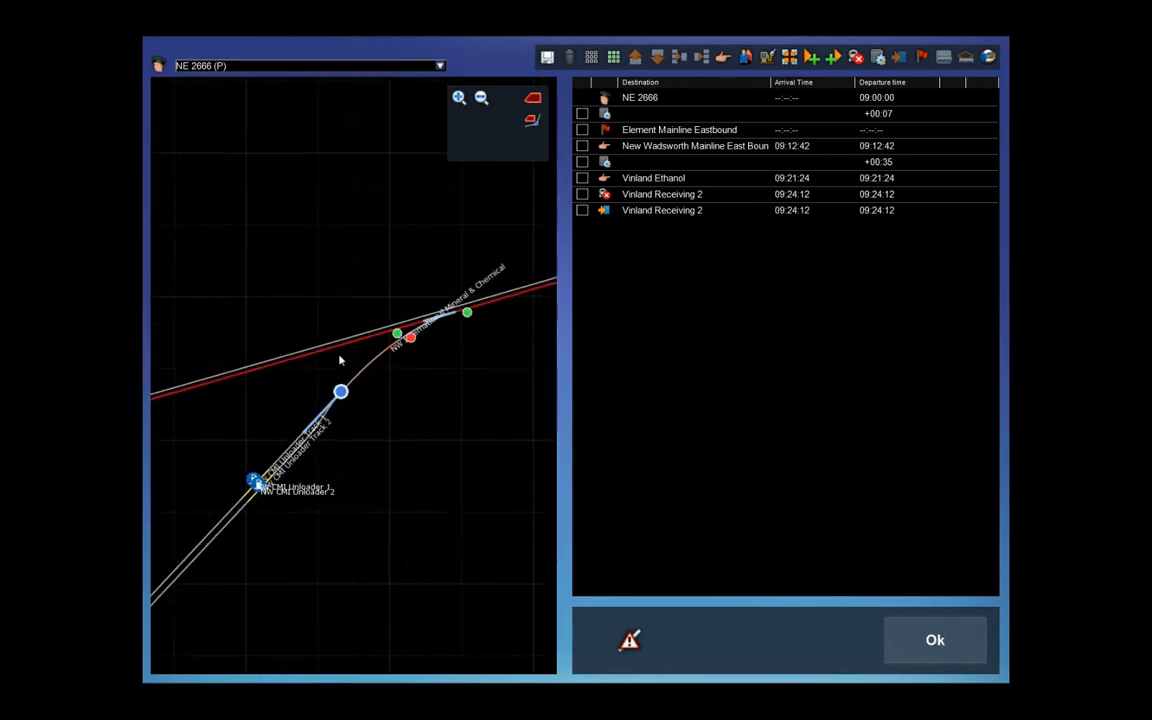
pyautogui.scroll(-4, 338, 359)
# Follow the NE 2666 route westward on the track map to locate the MP 22 East Bound marker.
pyautogui.moveTo(263, 411); pyautogui.dragTo(410, 382)
pyautogui.moveTo(308, 400); pyautogui.dragTo(533, 347)
pyautogui.moveTo(255, 422); pyautogui.dragTo(485, 394)
pyautogui.moveTo(344, 420); pyautogui.dragTo(510, 407)
pyautogui.moveTo(400, 413); pyautogui.dragTo(537, 397)
pyautogui.scroll(6, 363, 378)
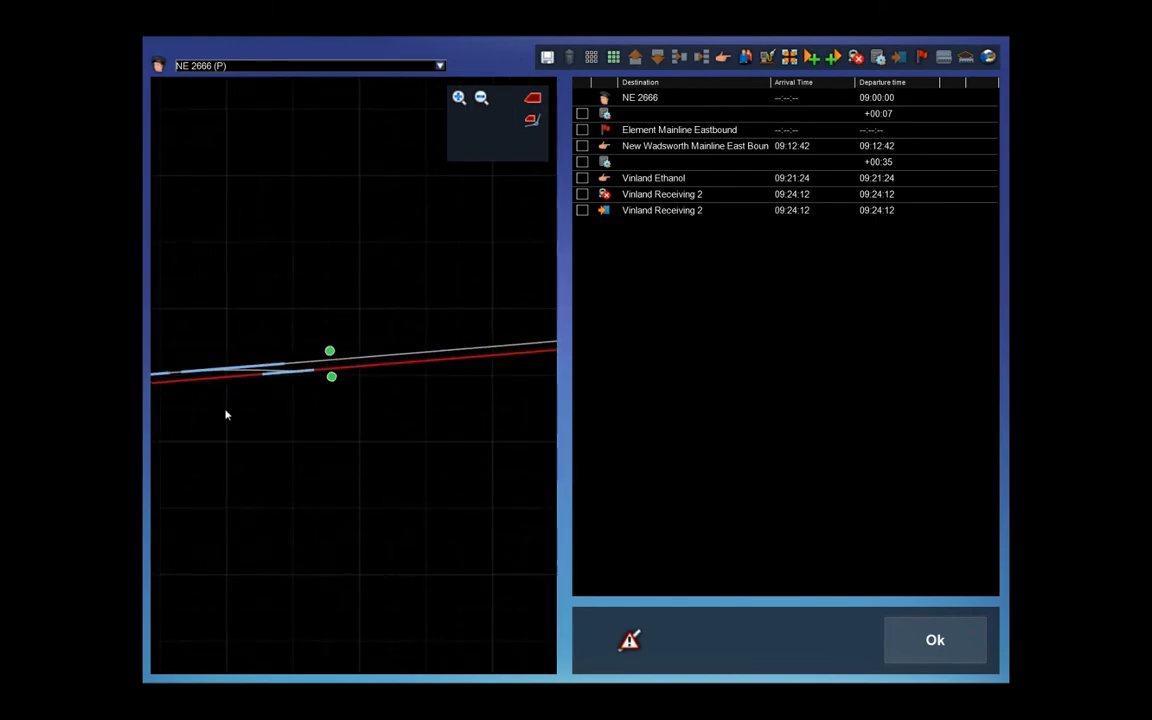
pyautogui.moveTo(226, 416); pyautogui.dragTo(512, 407)
pyautogui.moveTo(300, 427); pyautogui.dragTo(516, 409)
pyautogui.moveTo(234, 437); pyautogui.dragTo(533, 402)
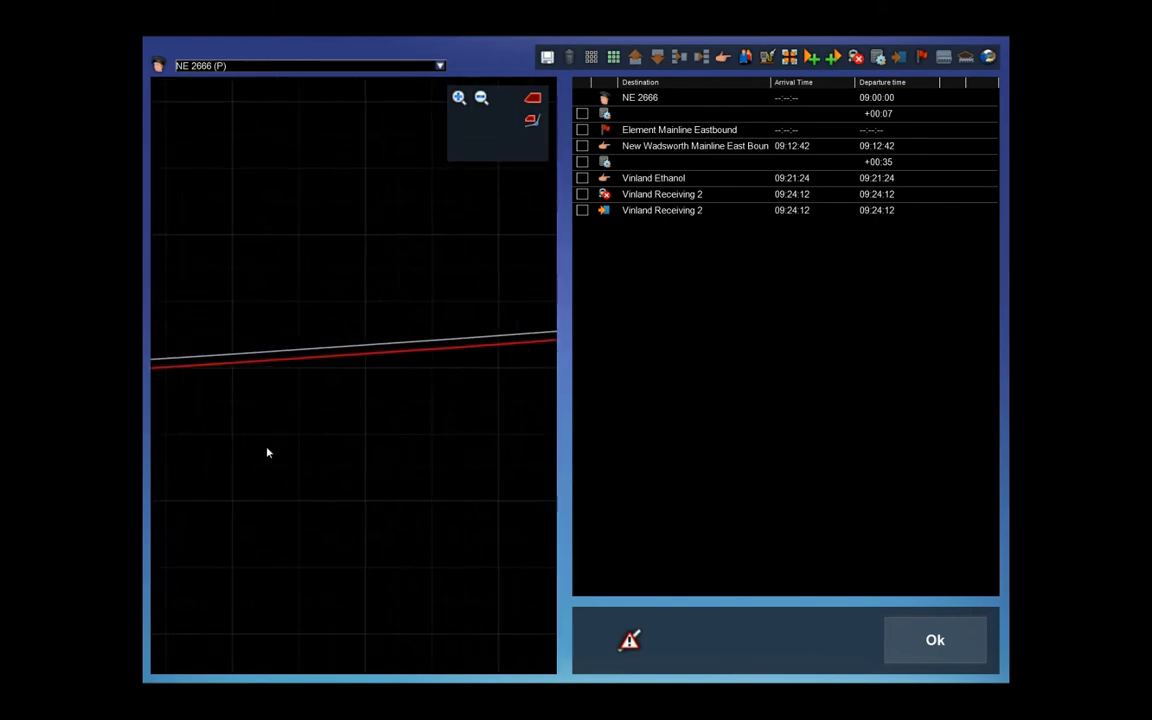
pyautogui.moveTo(267, 453); pyautogui.dragTo(525, 399)
pyautogui.moveTo(319, 401); pyautogui.dragTo(470, 388)
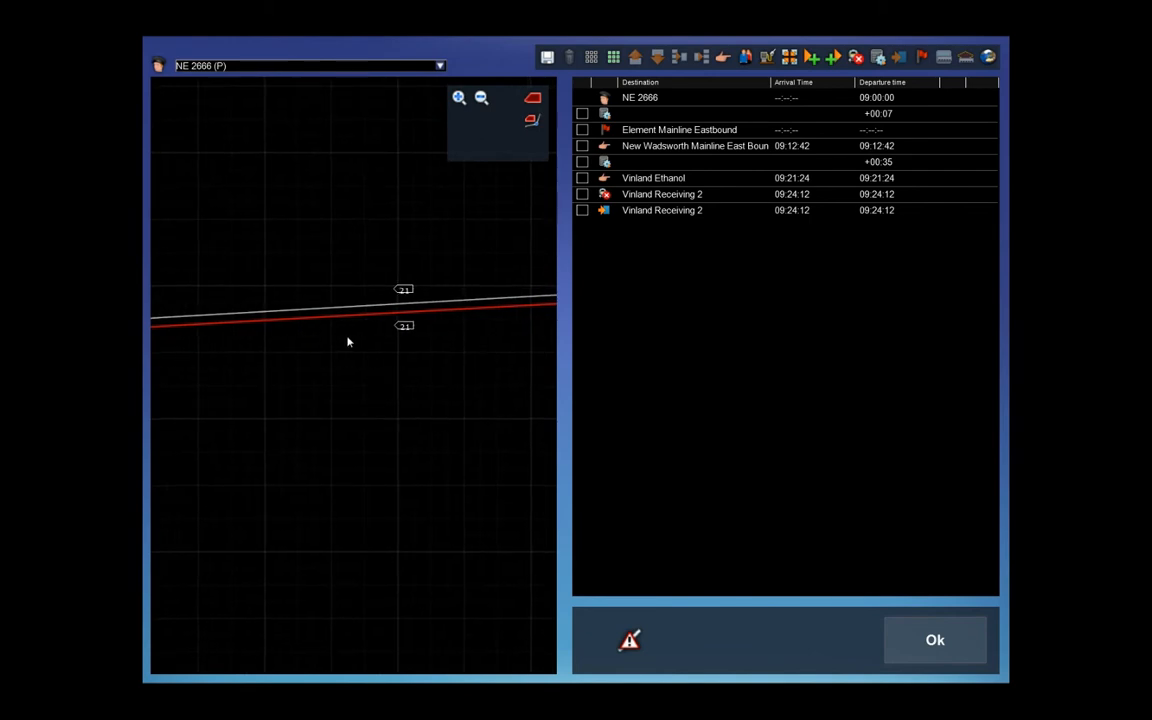
pyautogui.moveTo(348, 342); pyautogui.dragTo(543, 378)
pyautogui.moveTo(216, 393); pyautogui.dragTo(479, 351)
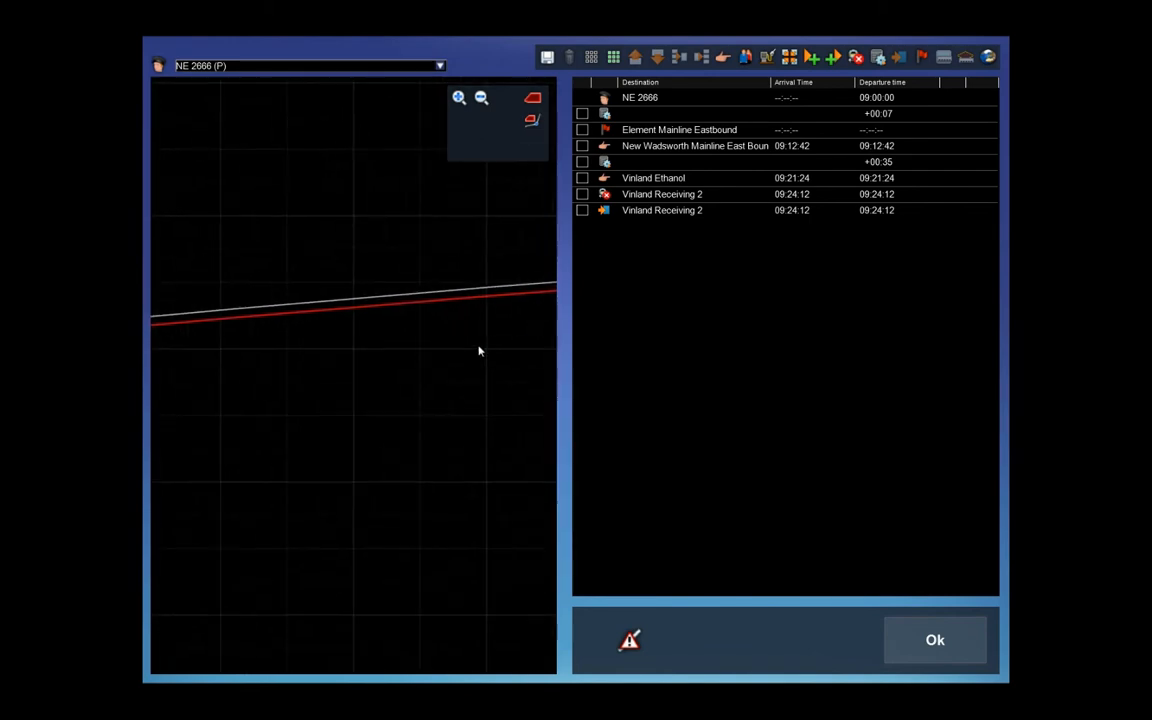
pyautogui.moveTo(316, 315); pyautogui.dragTo(409, 339)
pyautogui.moveTo(226, 360); pyautogui.dragTo(466, 342)
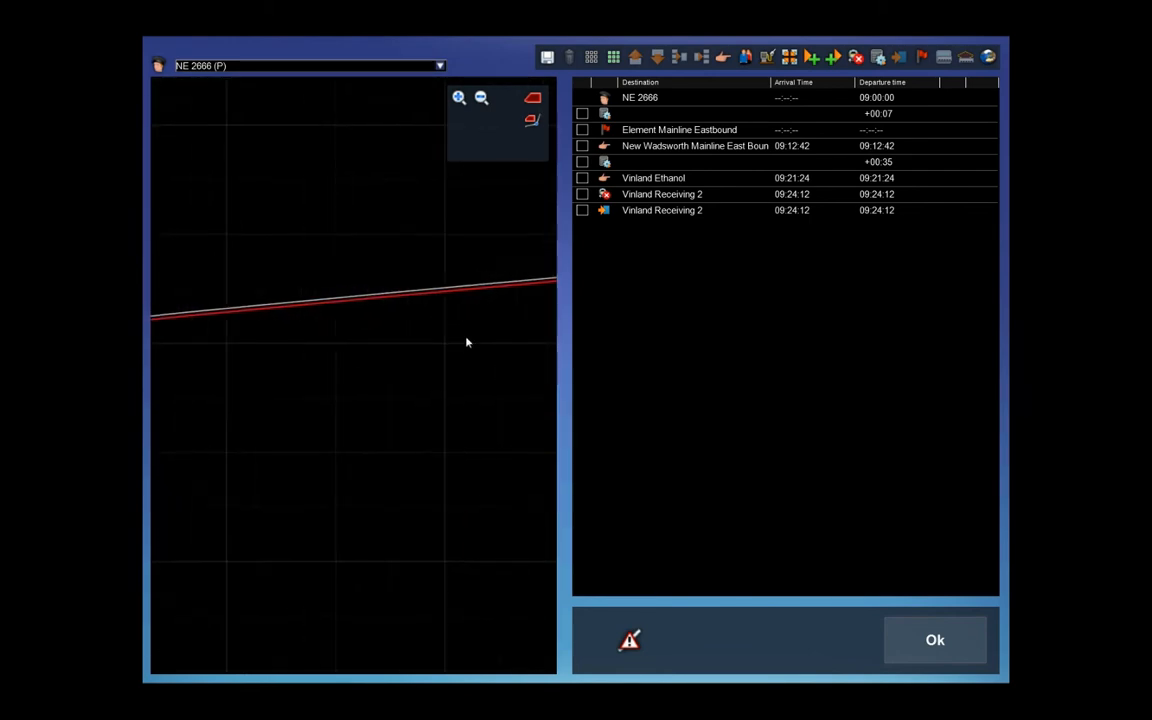
pyautogui.moveTo(290, 373); pyautogui.dragTo(370, 368)
pyautogui.moveTo(201, 311); pyautogui.dragTo(380, 318)
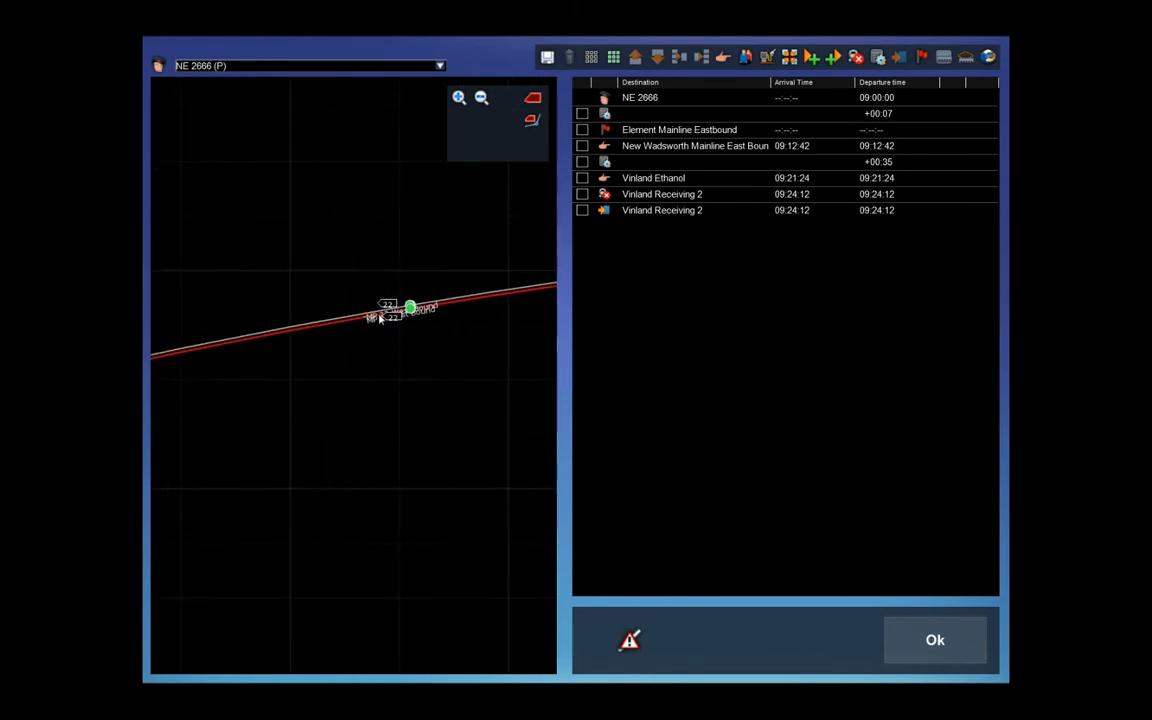
pyautogui.scroll(3, 380, 318)
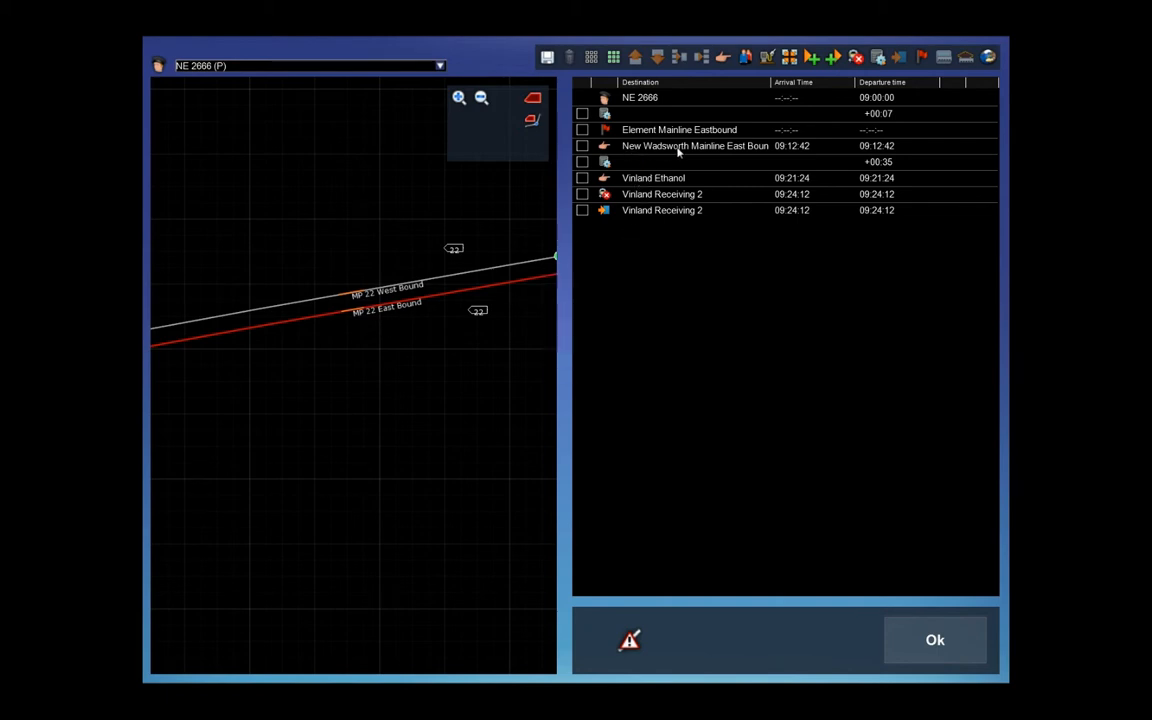
# Change the destination of the New Wadsworth Mainline East Bound instruction to MP 22 East Bound.
pyautogui.click(604, 148)
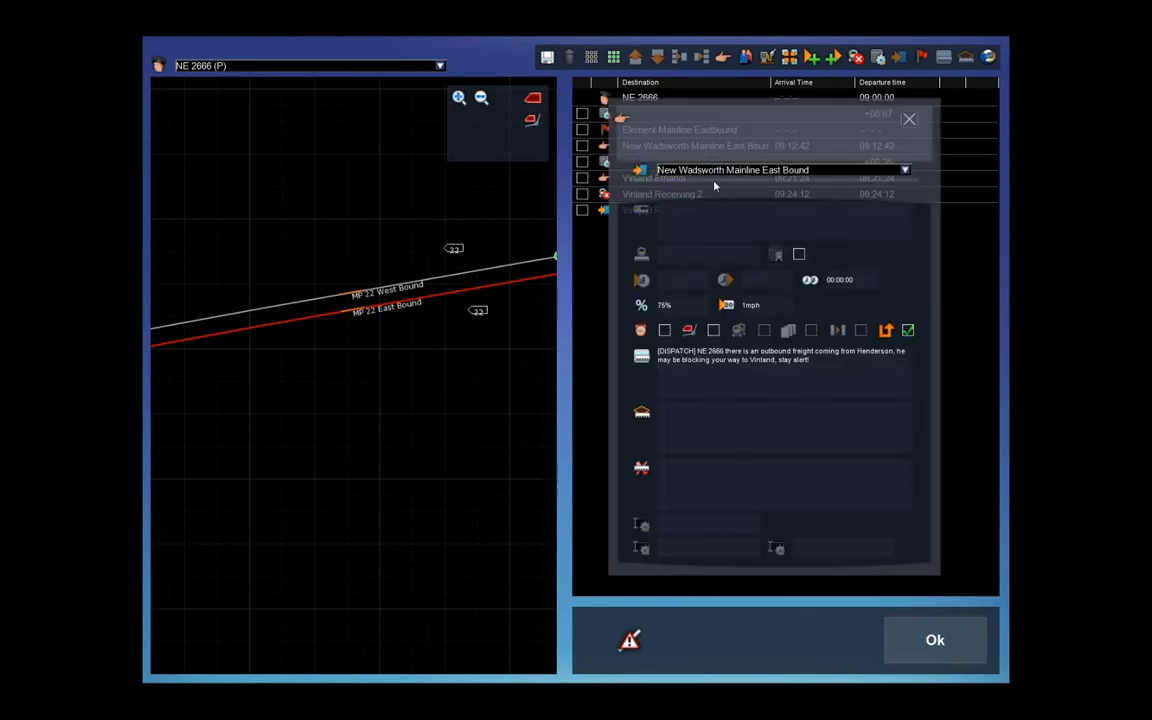
pyautogui.moveTo(744, 124); pyautogui.dragTo(728, 166)
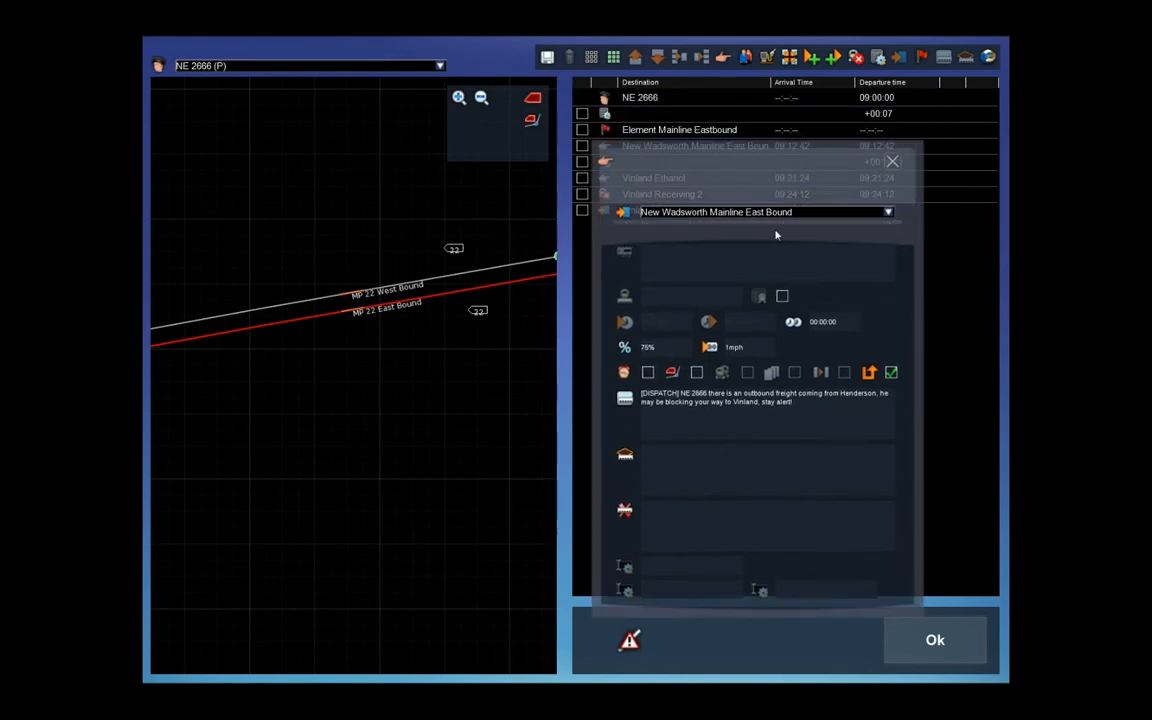
pyautogui.click(890, 213)
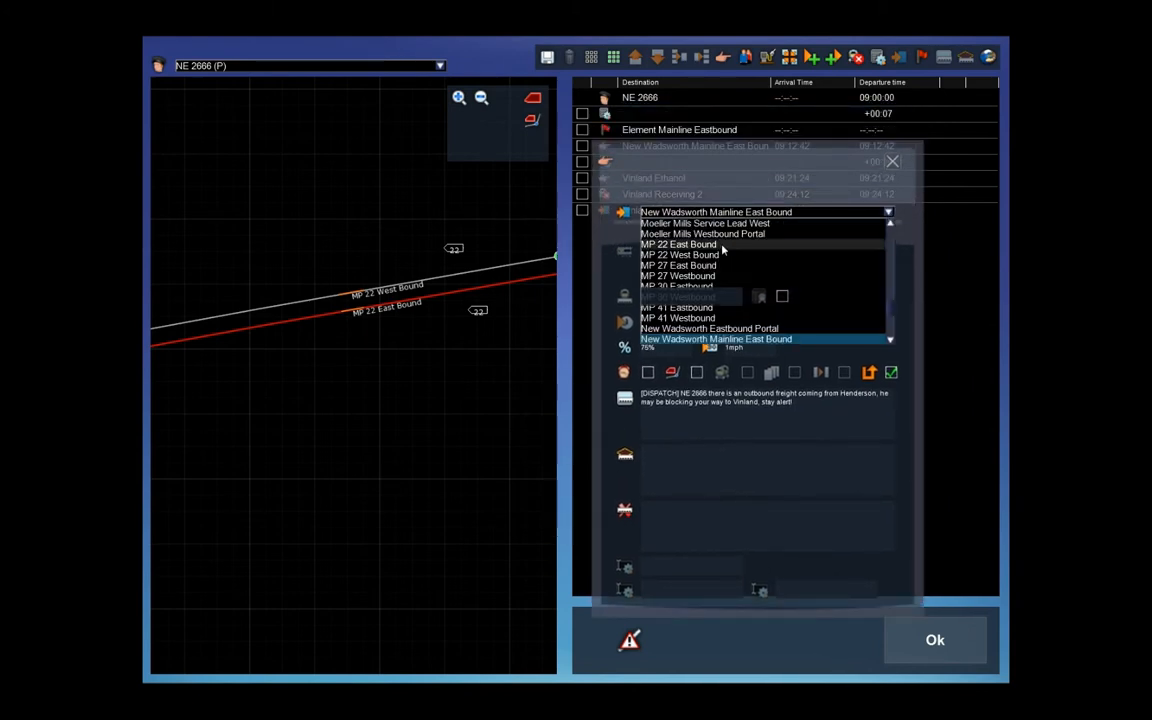
pyautogui.click(710, 246)
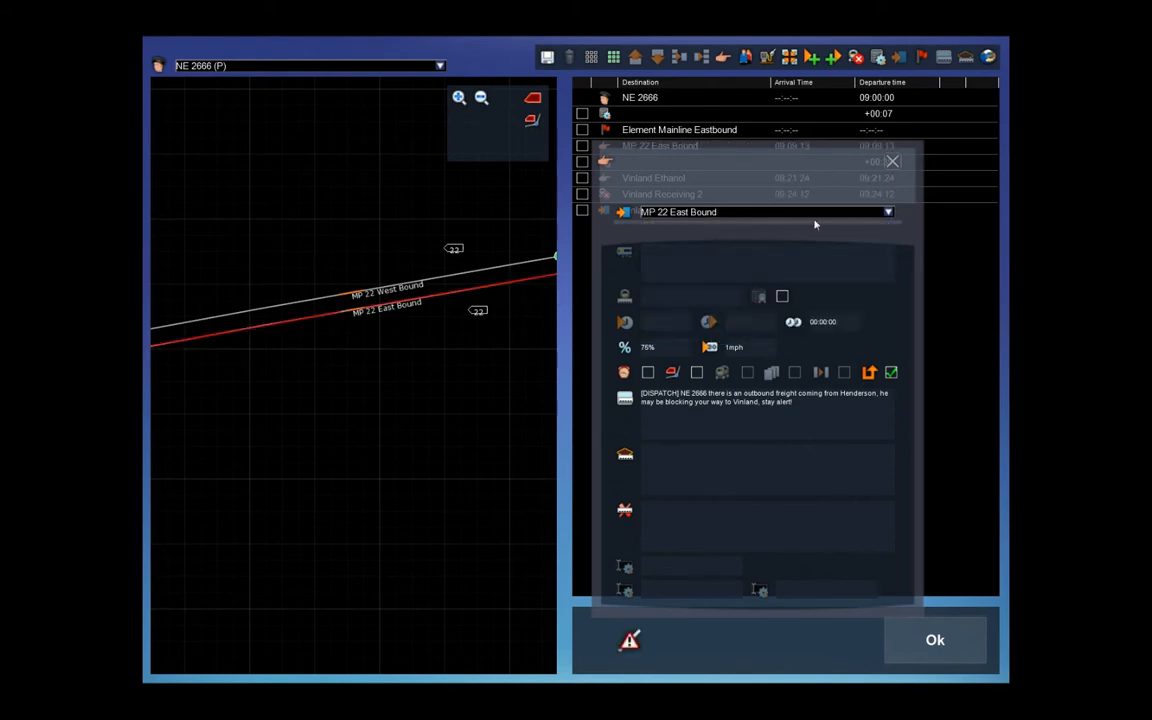
pyautogui.click(892, 161)
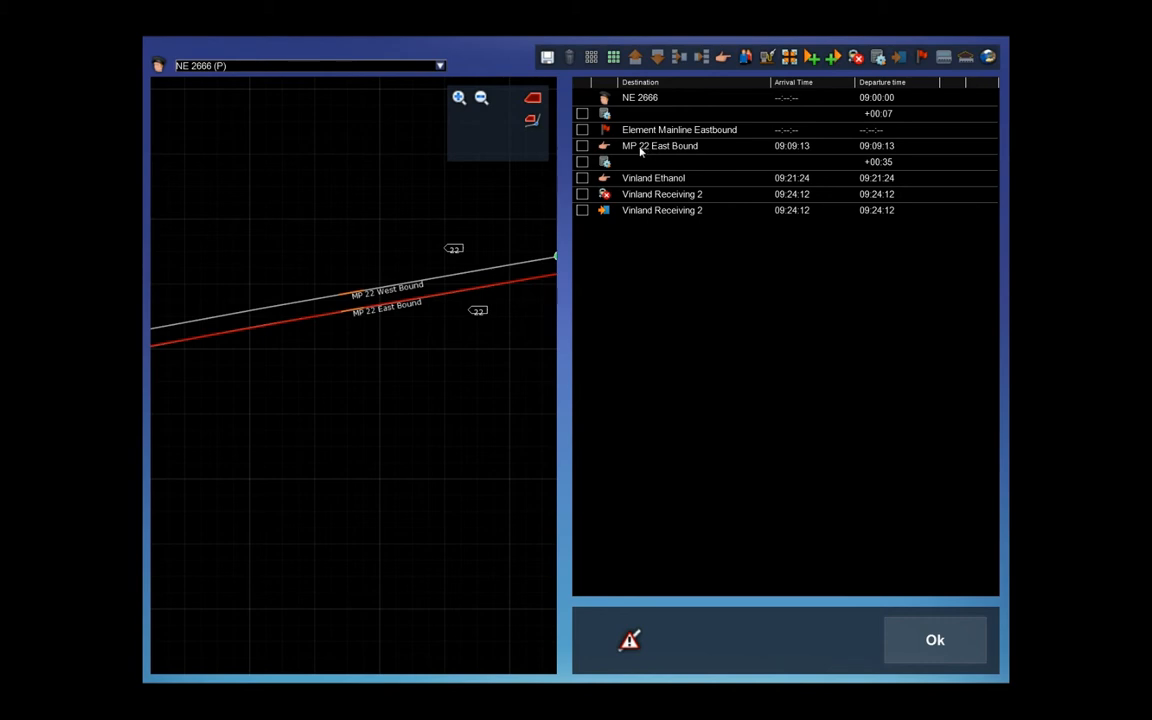
# Review the MP 22 East Bound instruction and its location on the track map, and close the timetable editor.
pyautogui.click(606, 148)
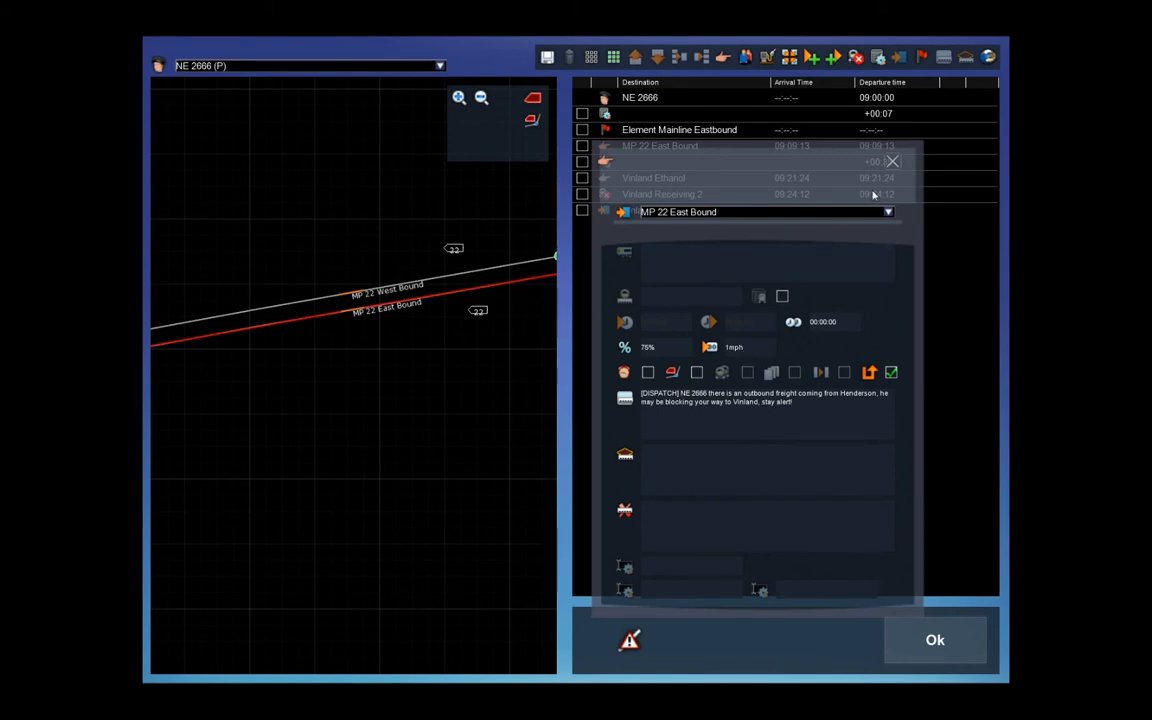
pyautogui.click(893, 163)
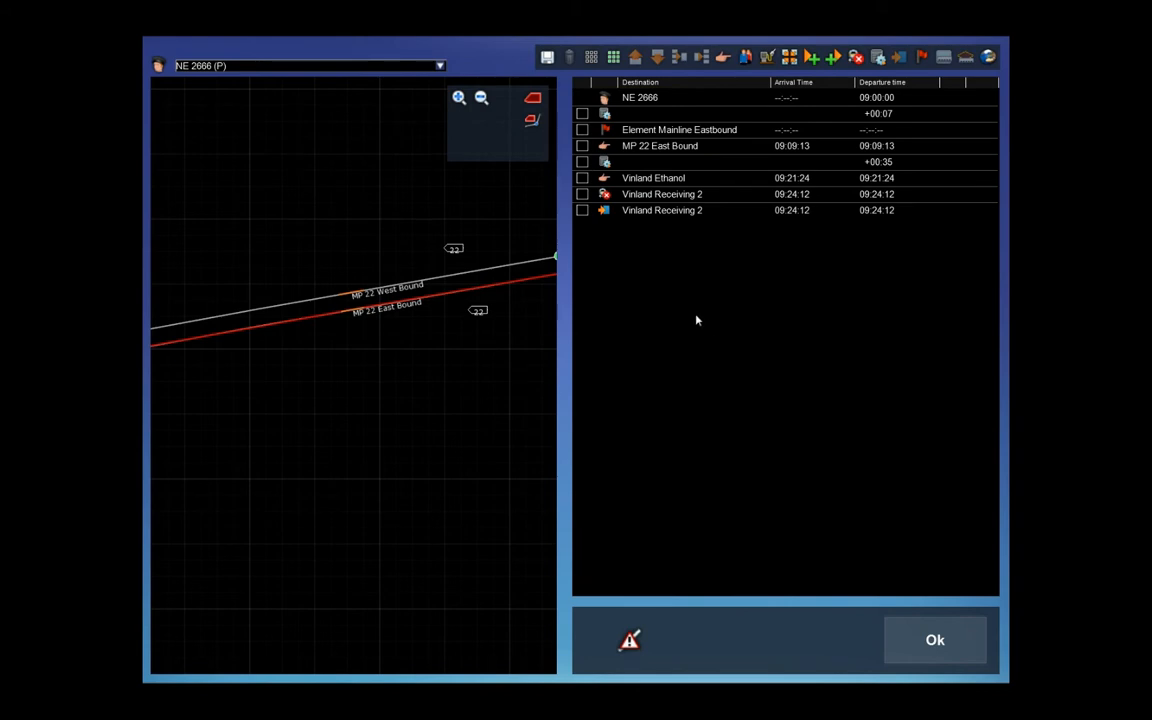
pyautogui.scroll(-3, 486, 275)
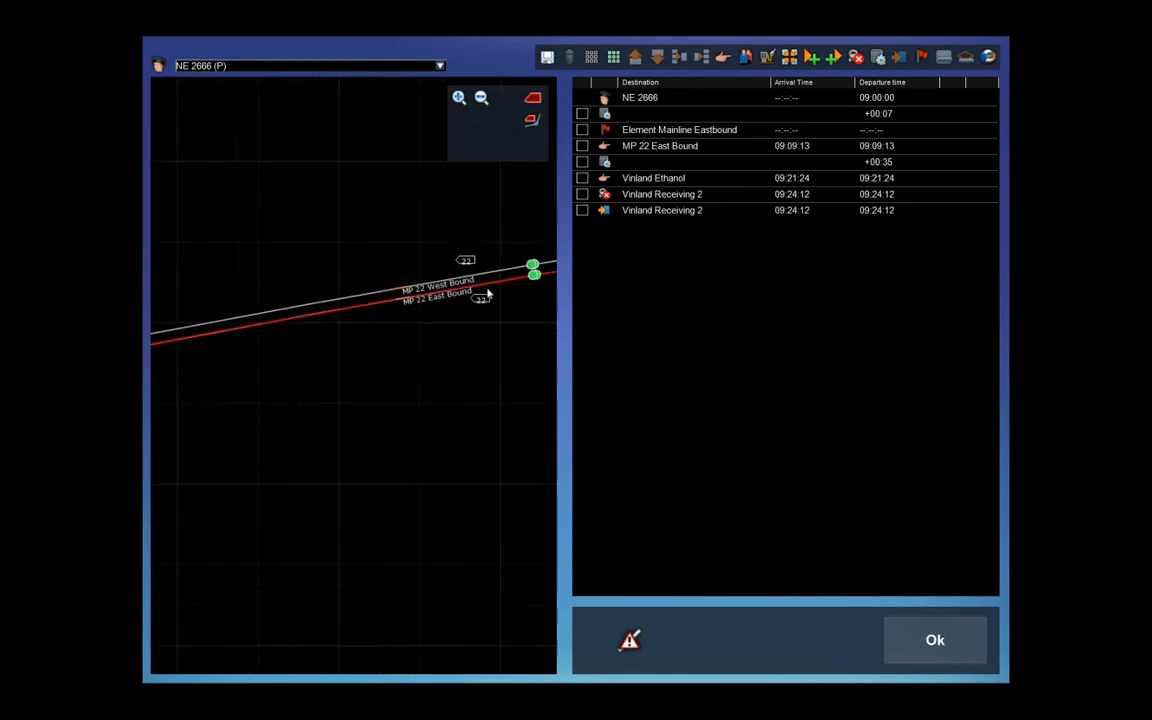
pyautogui.scroll(-3, 493, 287)
pyautogui.moveTo(476, 261); pyautogui.dragTo(426, 330)
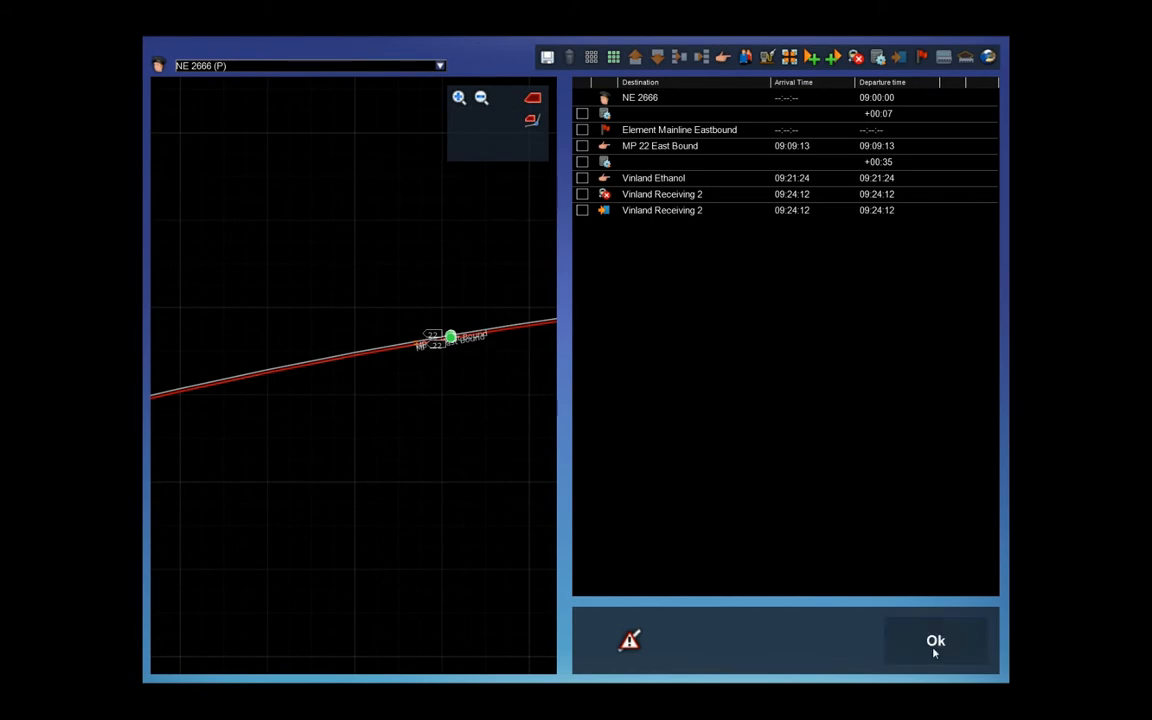
pyautogui.click(933, 645)
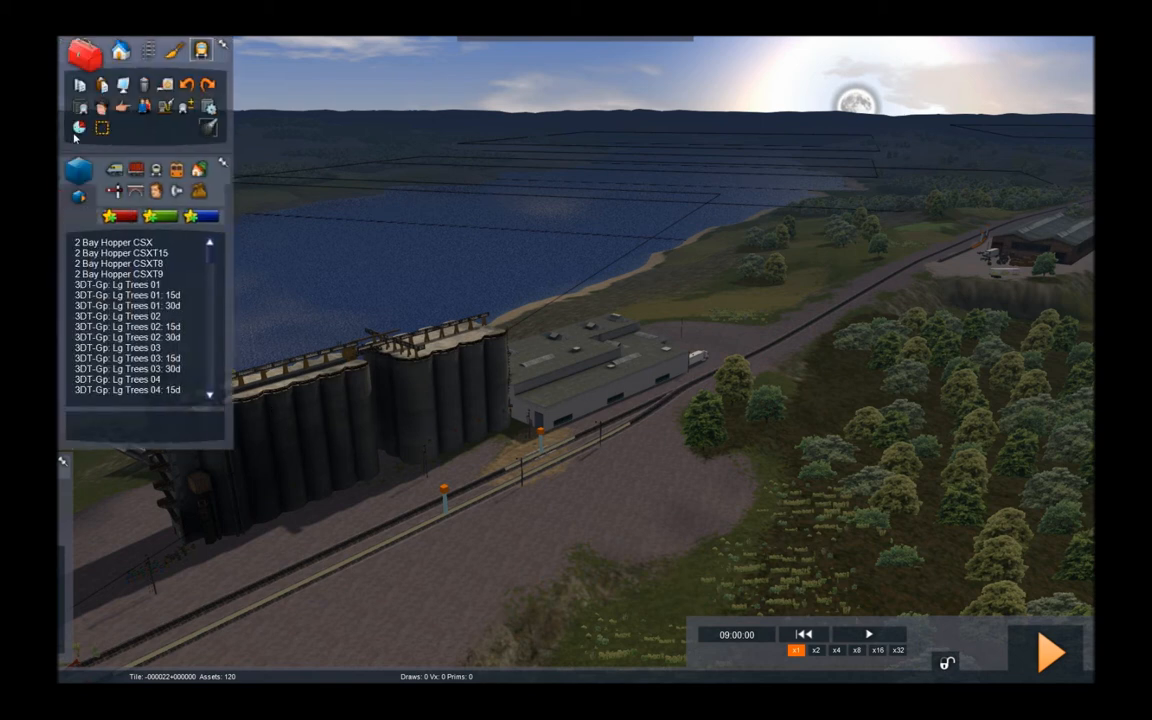
# Reopen the timetable and inspect the Vinland Wharehouse and (S) Destination1 markers near Vinland Ethanol, and close it again.
pyautogui.click(80, 128)
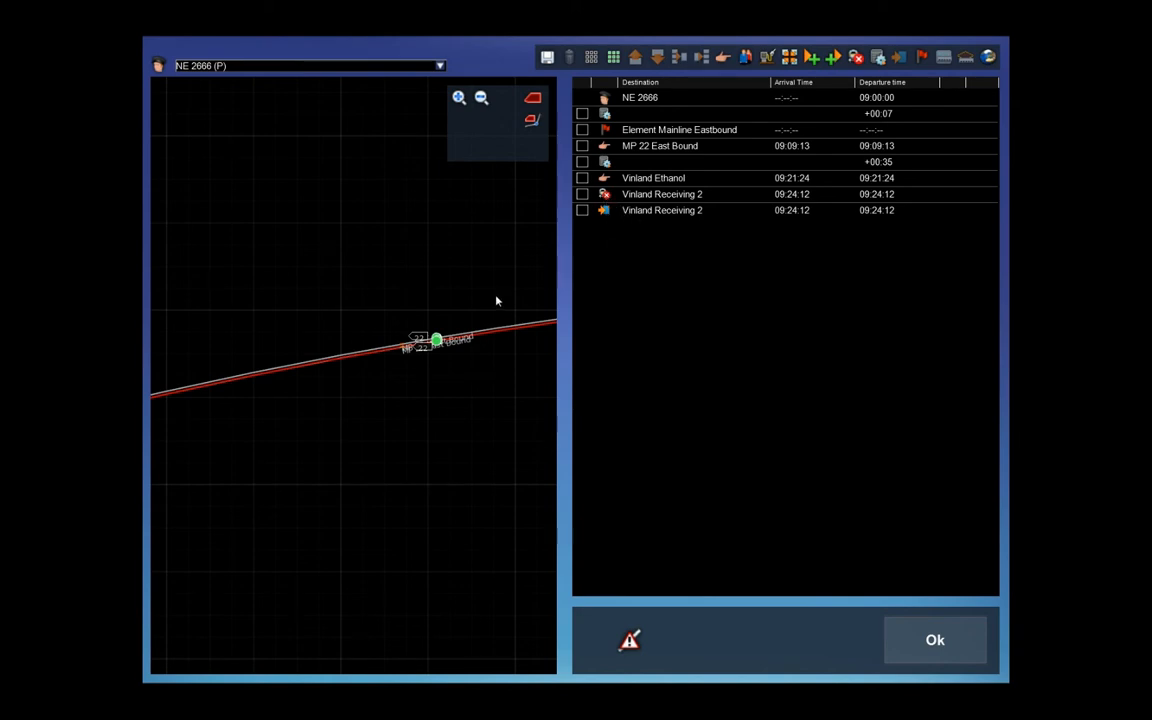
pyautogui.scroll(-5, 497, 298)
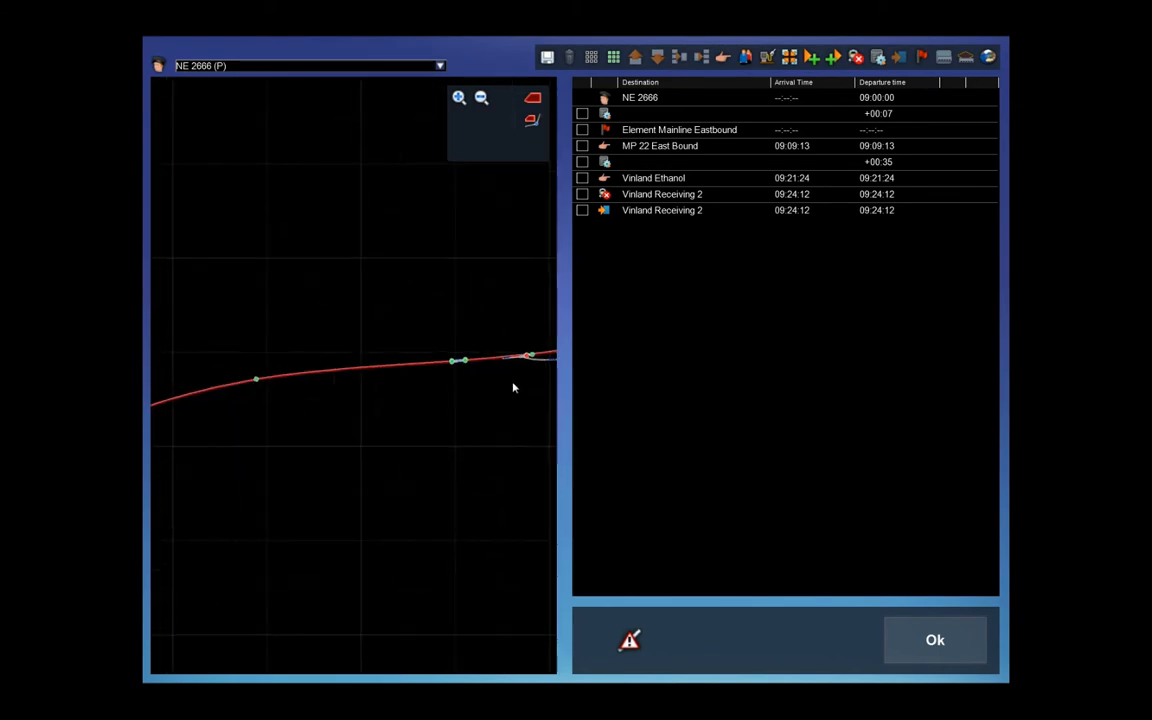
pyautogui.scroll(6, 404, 342)
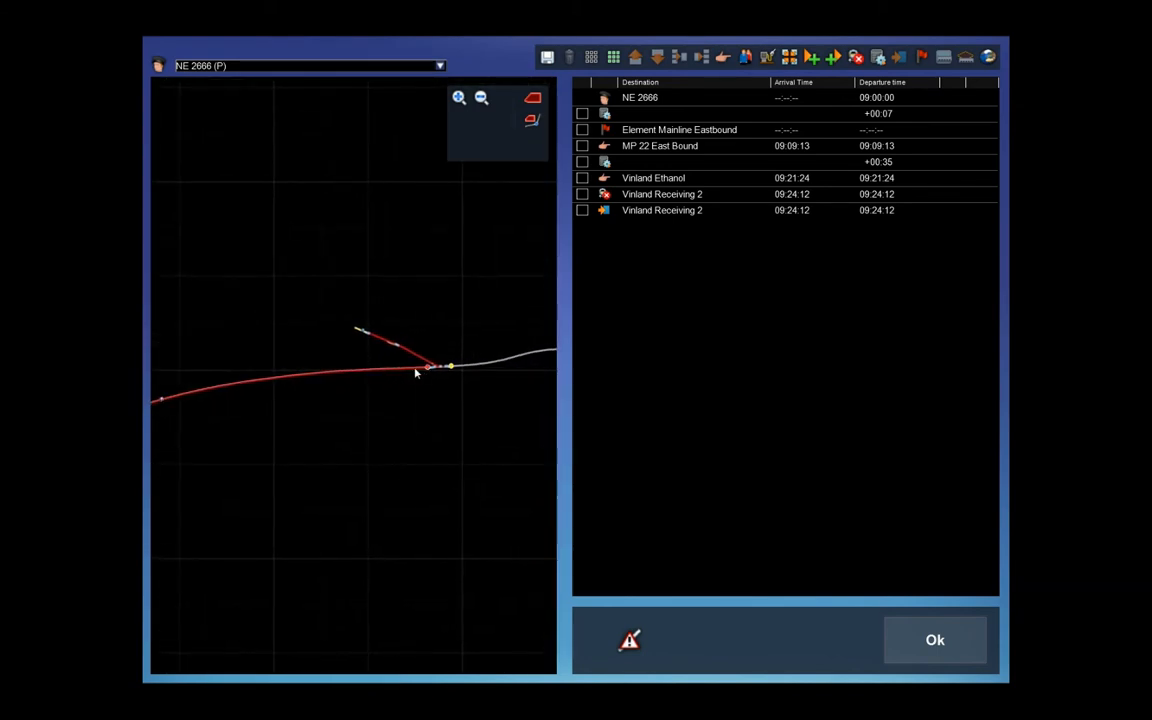
pyautogui.scroll(5, 420, 350)
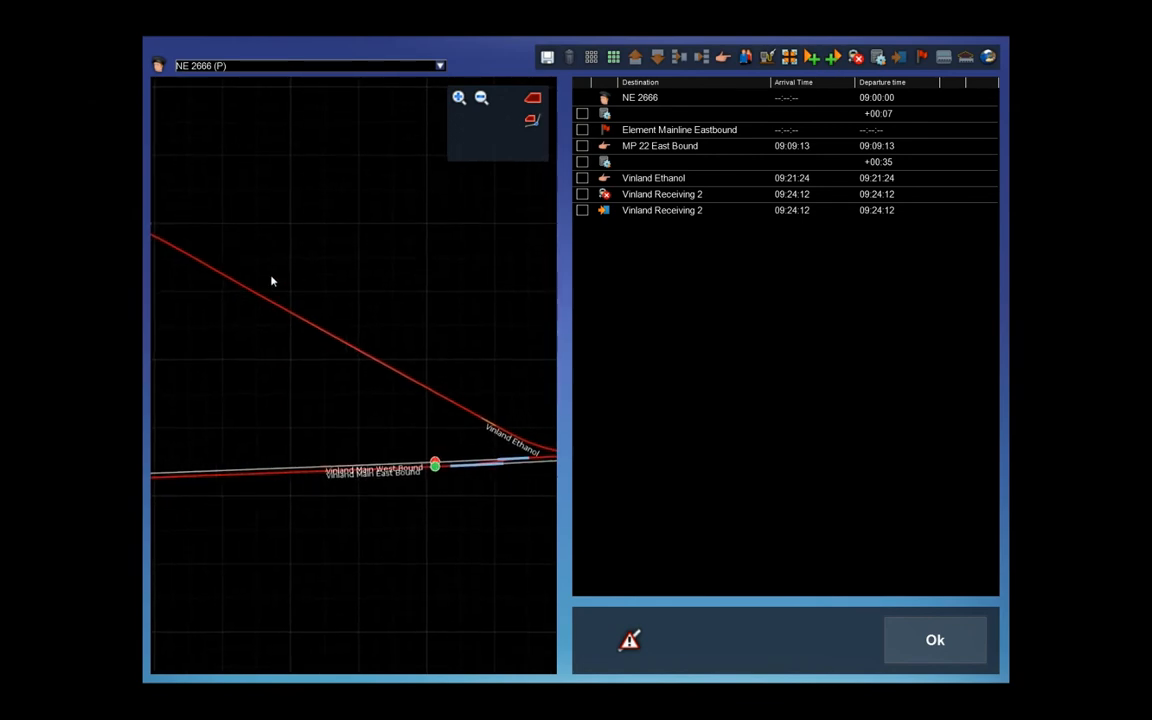
pyautogui.moveTo(228, 265); pyautogui.dragTo(425, 413)
pyautogui.scroll(5, 300, 368)
pyautogui.moveTo(321, 386); pyautogui.dragTo(440, 404)
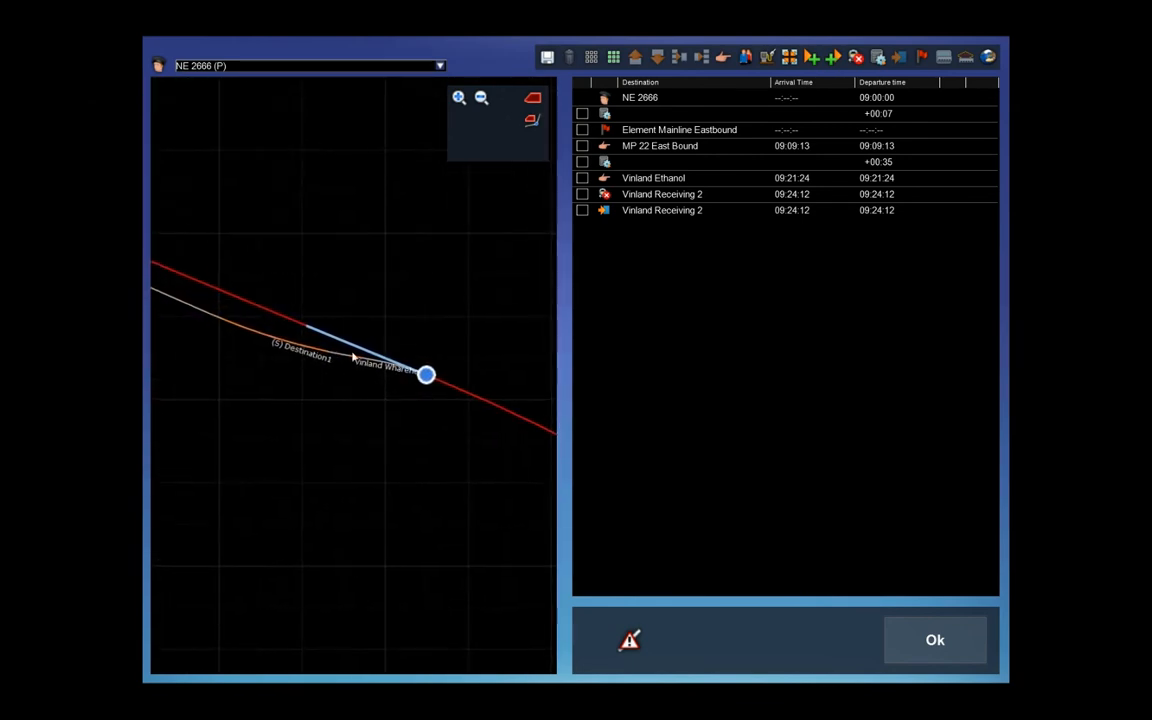
pyautogui.scroll(1, 330, 322)
pyautogui.scroll(1, 333, 350)
pyautogui.scroll(2, 375, 408)
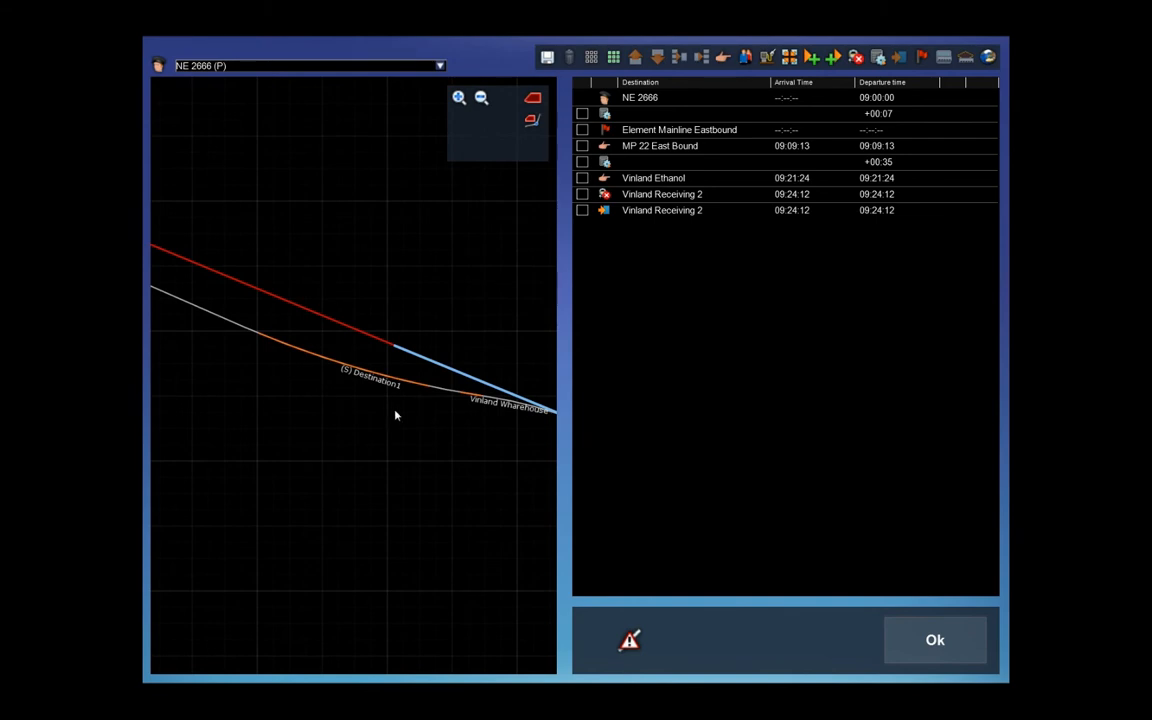
pyautogui.moveTo(416, 410); pyautogui.dragTo(437, 402)
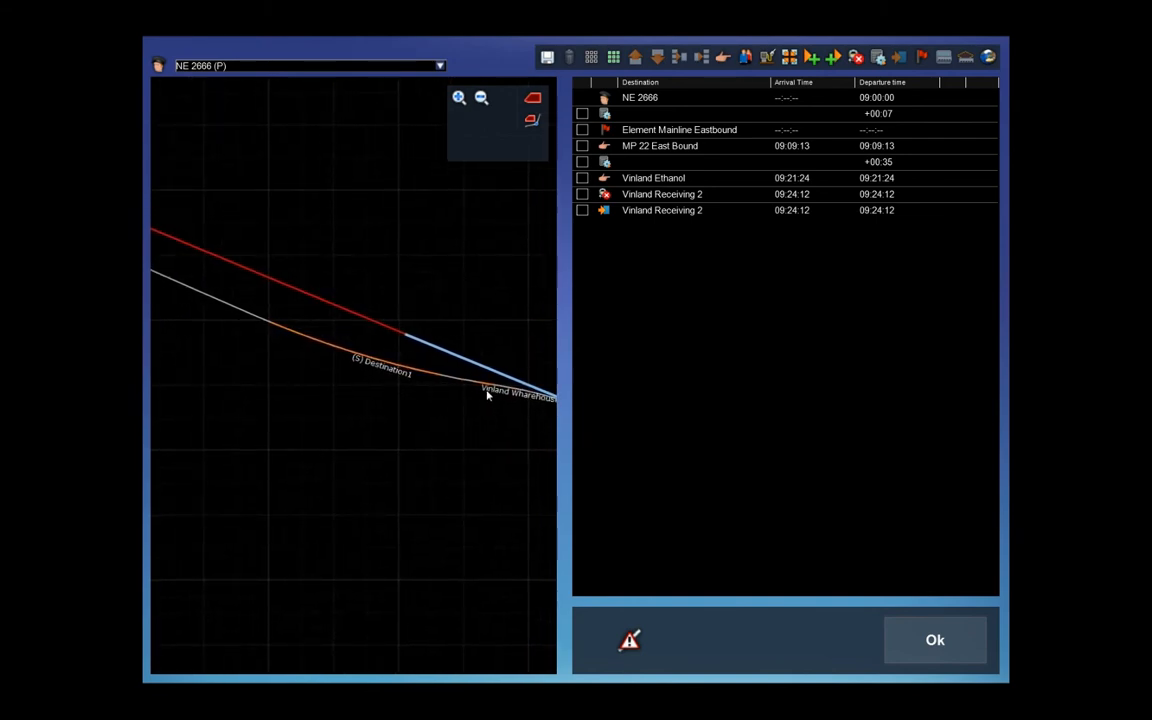
pyautogui.moveTo(478, 404); pyautogui.dragTo(422, 399)
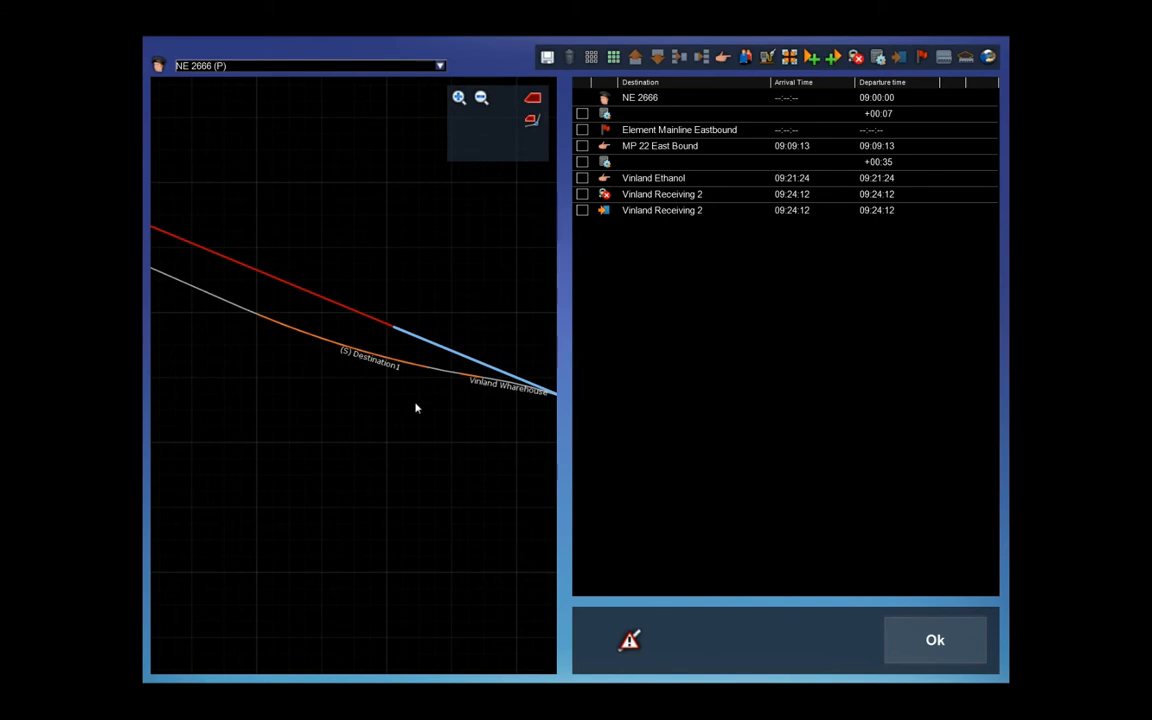
pyautogui.click(942, 645)
# Extend the siding marker beside the Vinland warehouse along its spur almost to the buffer stop.
pyautogui.press('Up')
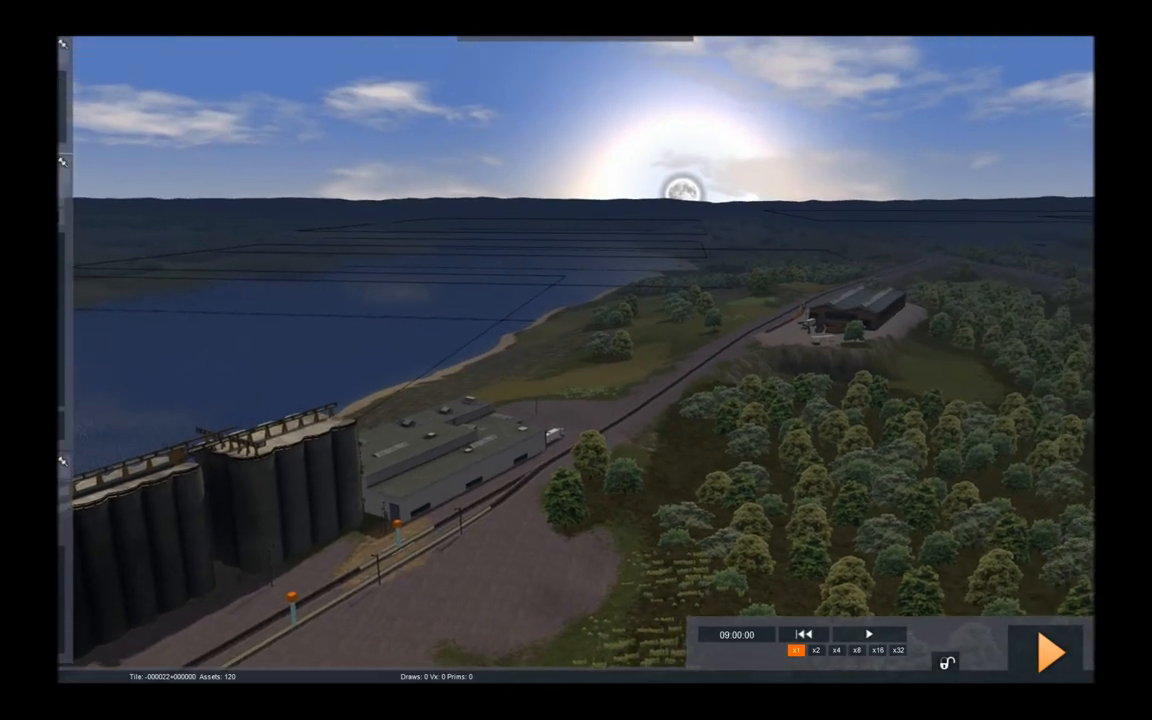
pyautogui.press('Up')
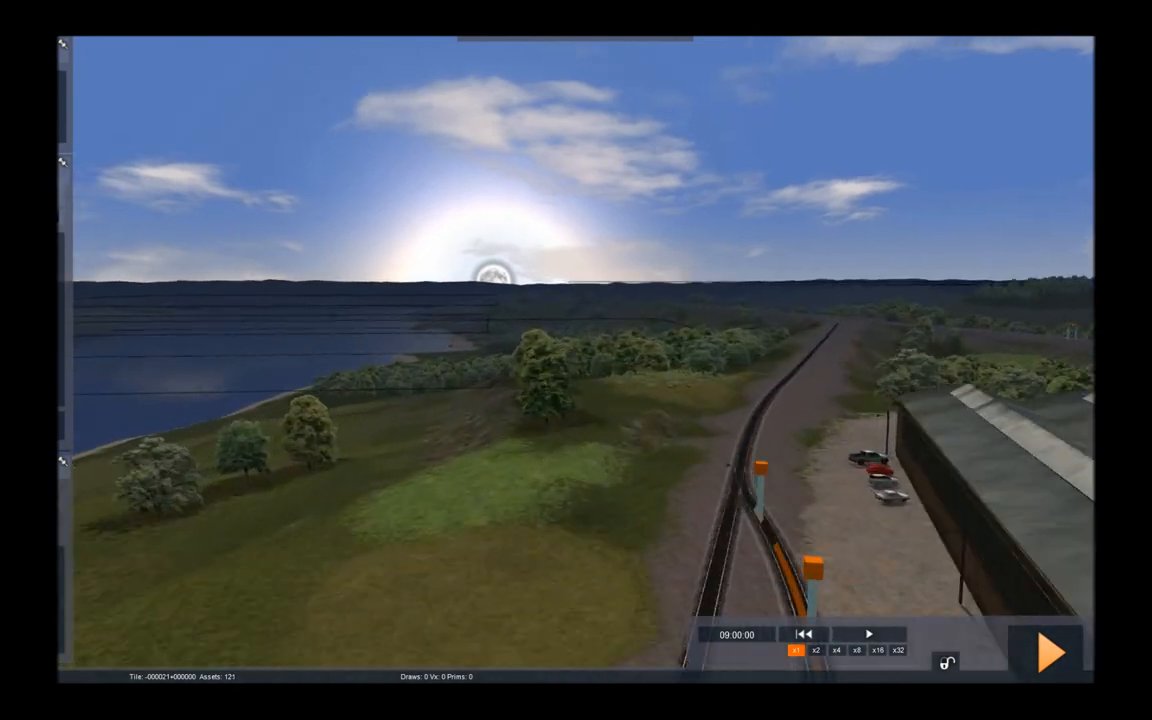
pyautogui.press('Down')
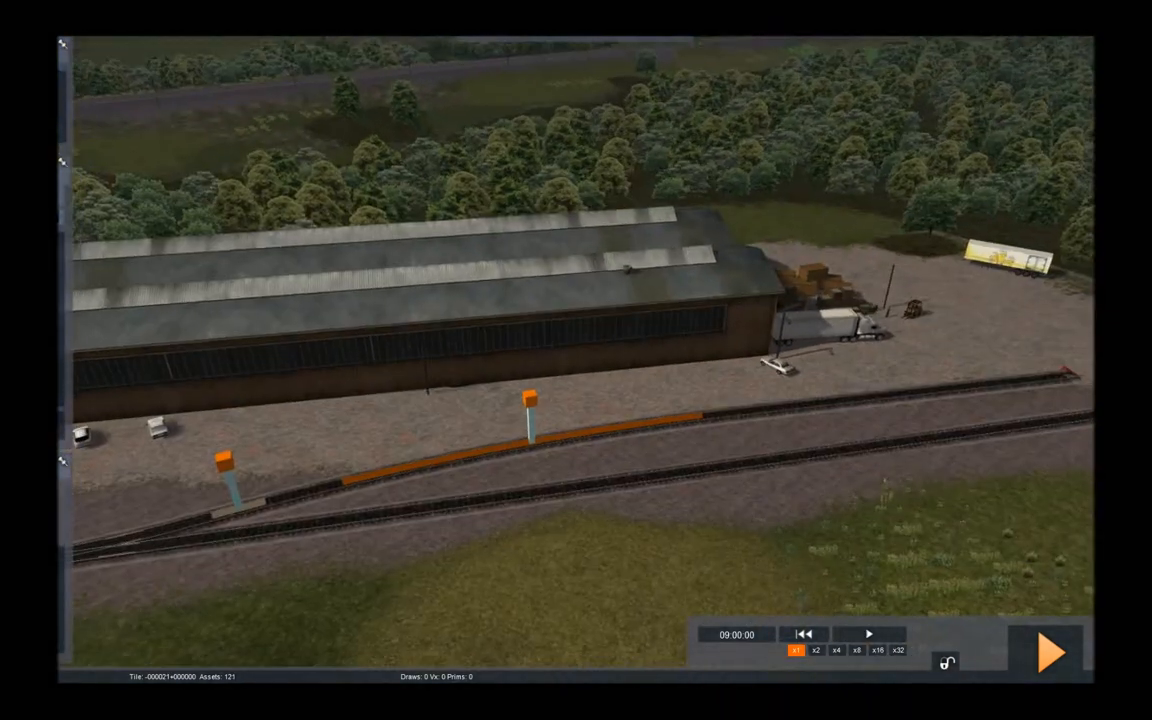
pyautogui.click(539, 427)
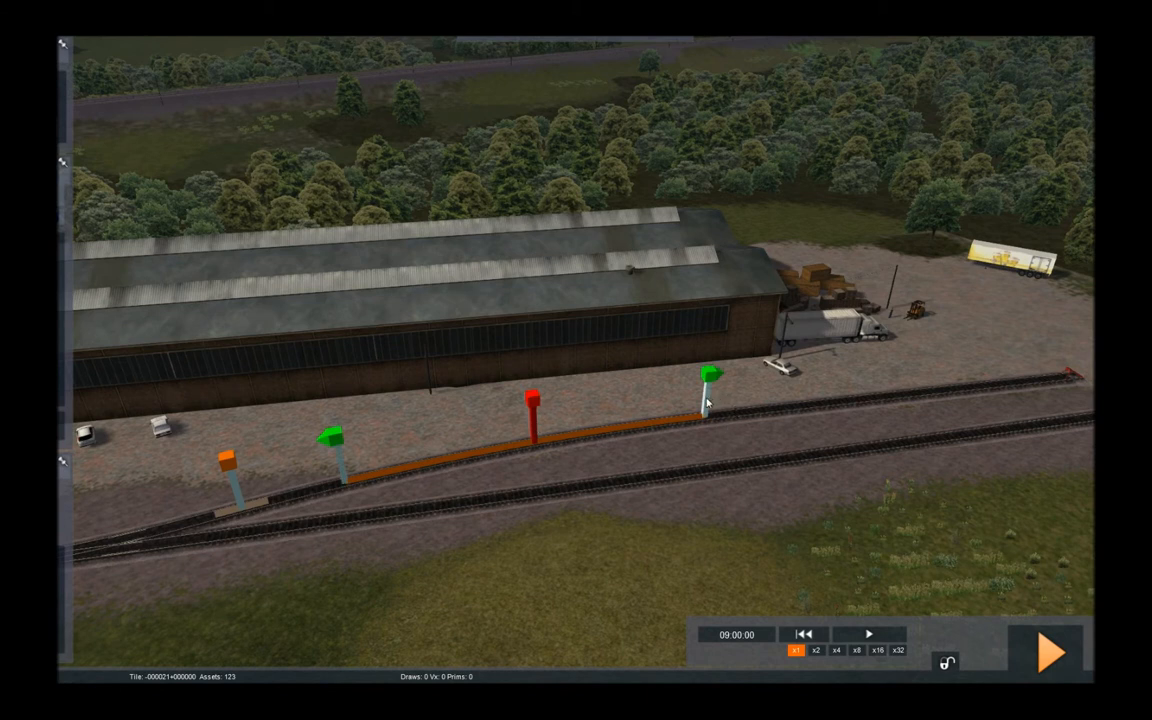
pyautogui.moveTo(706, 402); pyautogui.dragTo(1058, 367)
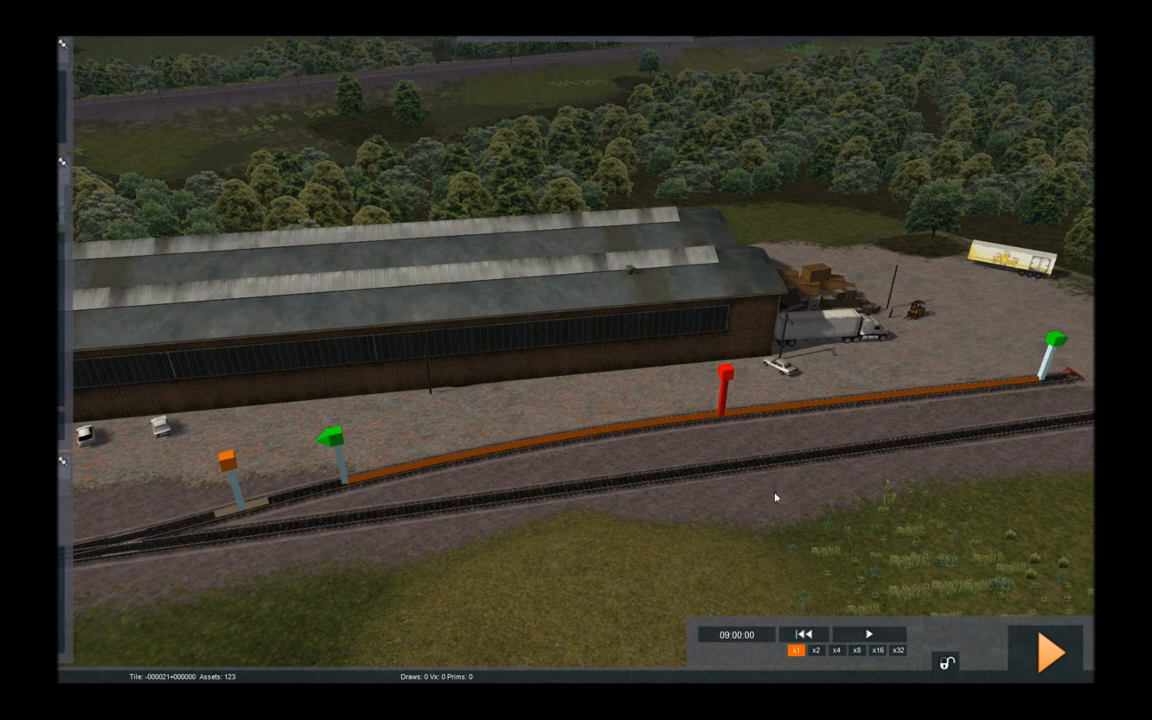
pyautogui.moveTo(458, 546); pyautogui.dragTo(490, 554, button='right')
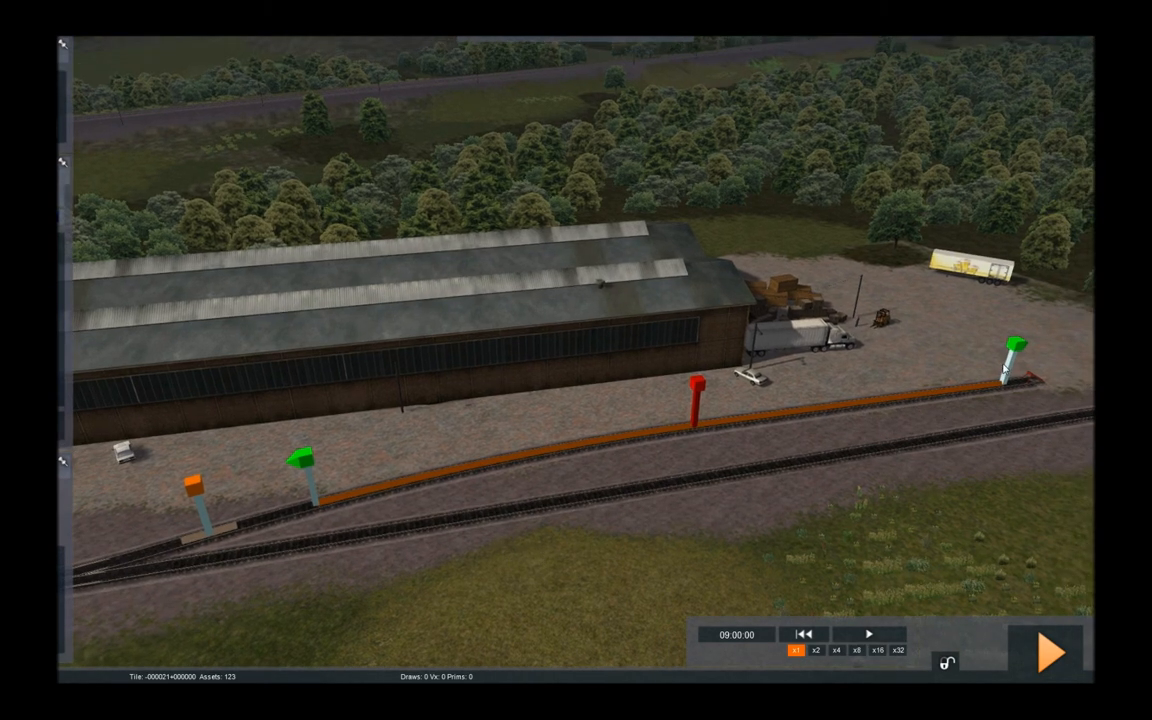
# Shorten the warehouse siding marker from its buffer-stop end to the middle of the spur and extend its other end toward the switch.
pyautogui.moveTo(1010, 370)
pyautogui.mouseDown()
pyautogui.moveTo(598, 420)
pyautogui.moveTo(661, 410)
pyautogui.mouseUp()
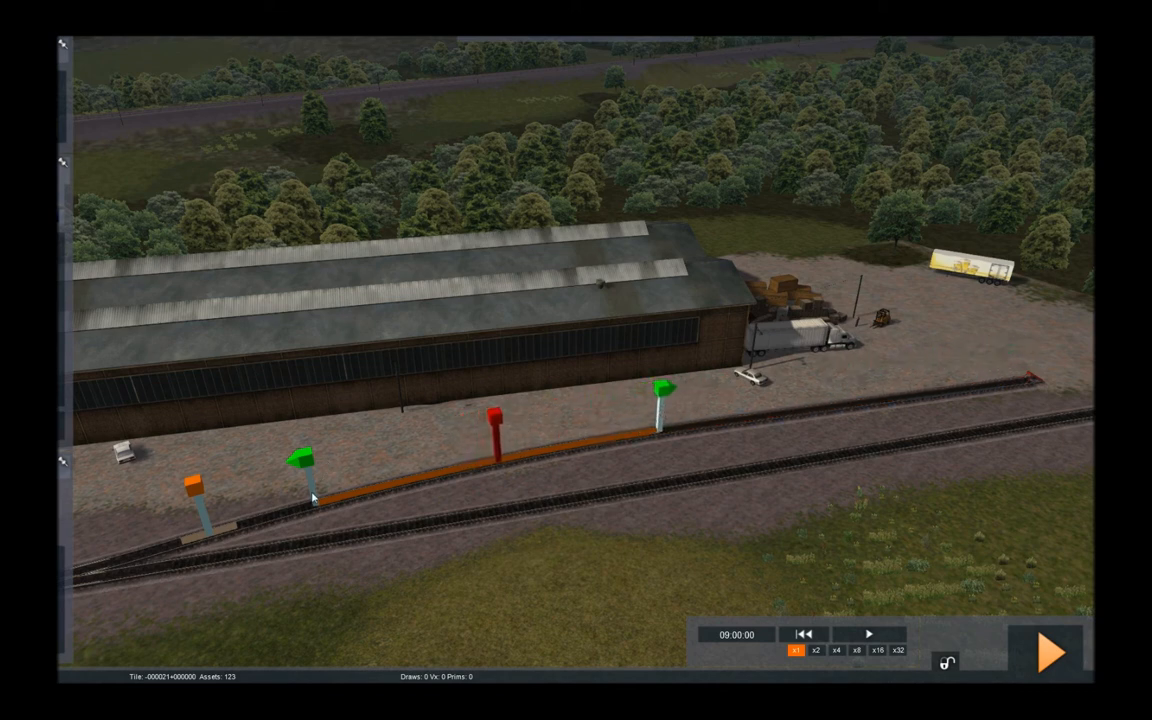
pyautogui.moveTo(316, 503); pyautogui.dragTo(256, 511)
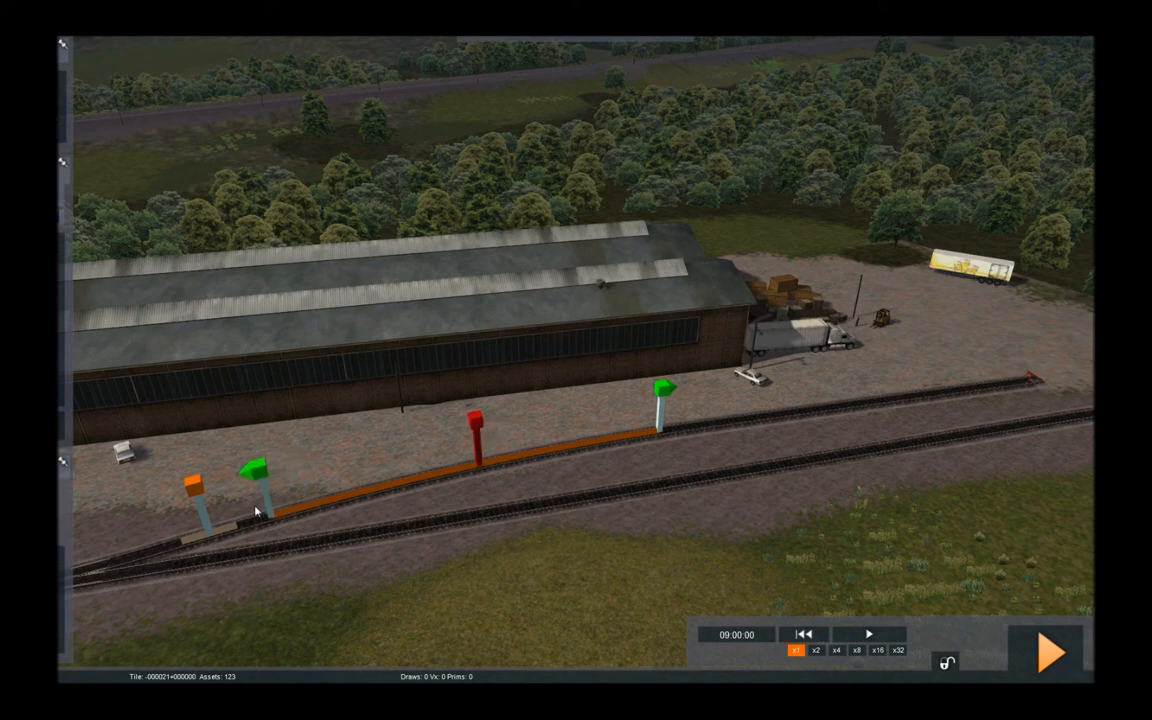
pyautogui.click(477, 447)
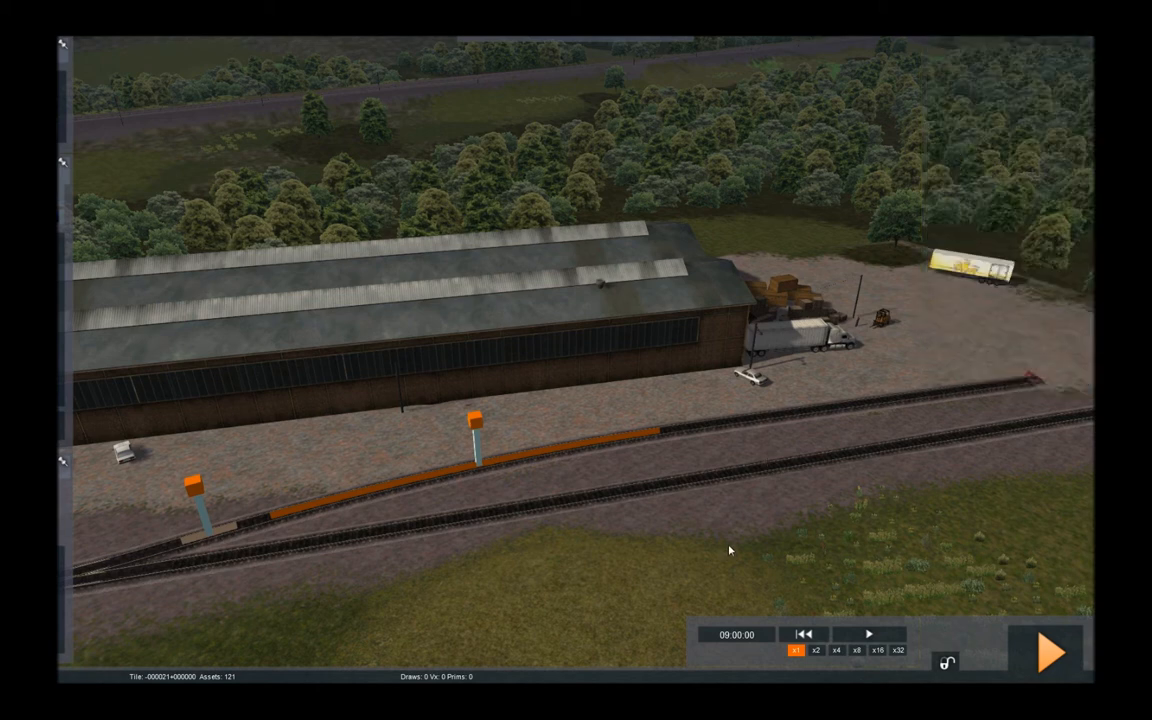
# Place an NE - Box Car 02 IBT wagon on the warehouse spur near the buffer stop.
pyautogui.moveTo(730, 549); pyautogui.dragTo(850, 525, button='right')
pyautogui.moveTo(62, 162)
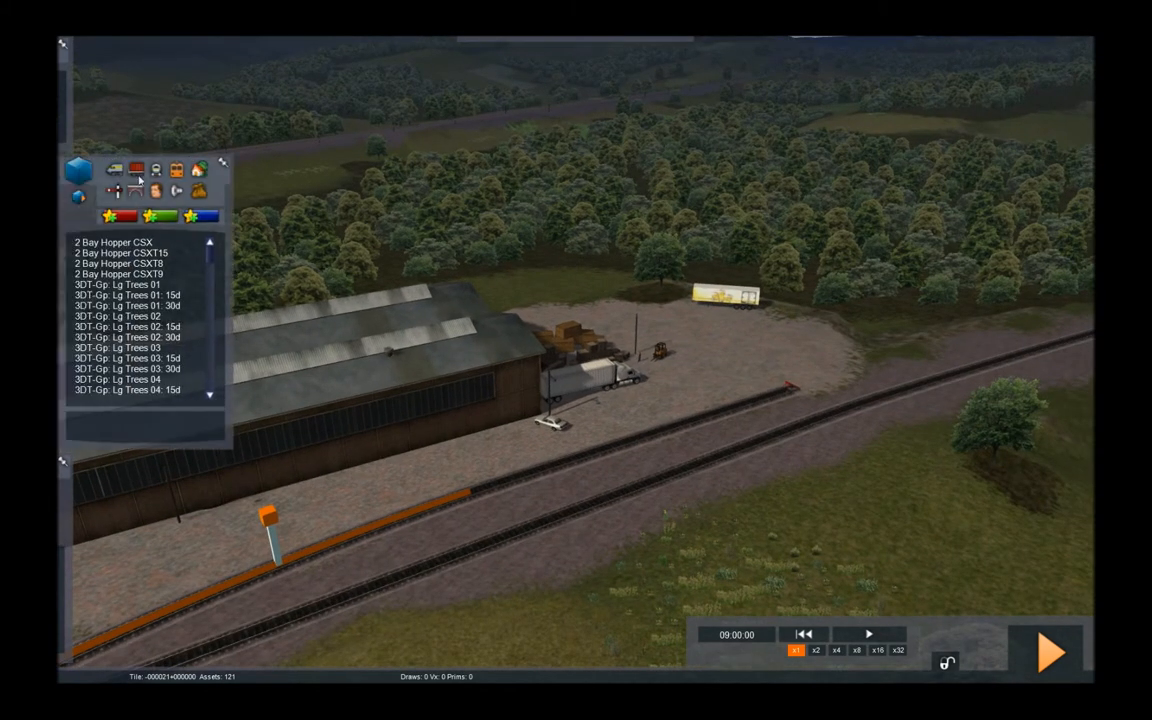
pyautogui.click(135, 169)
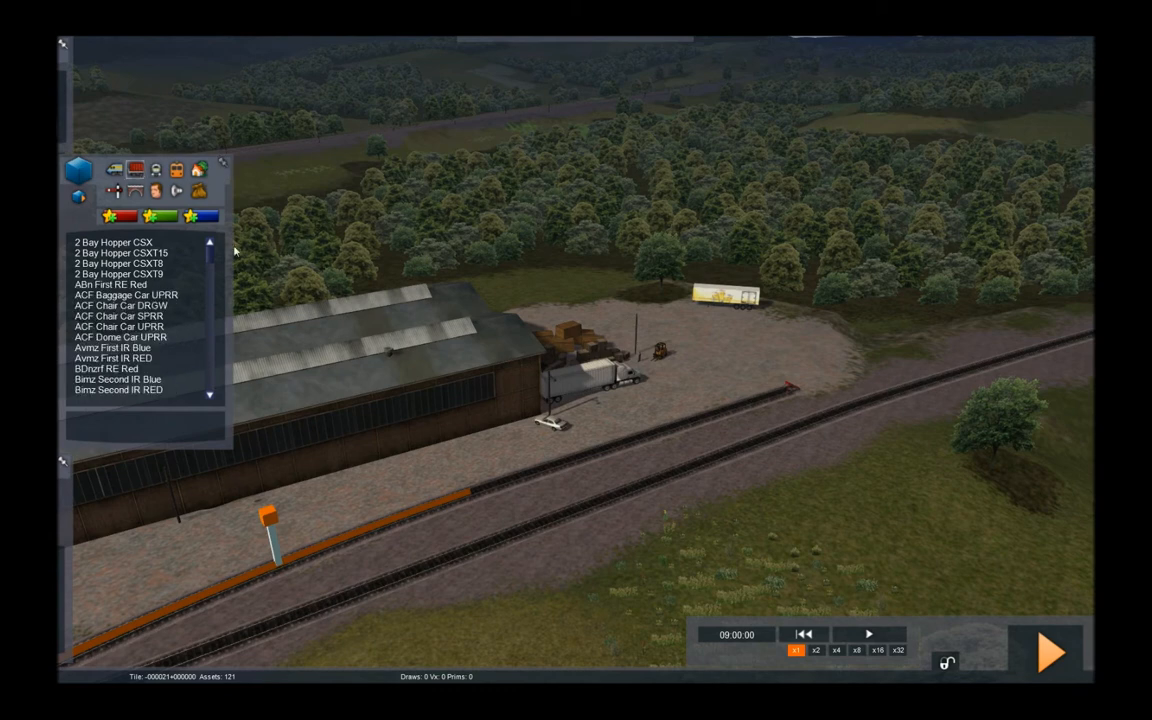
pyautogui.moveTo(211, 256); pyautogui.dragTo(215, 313)
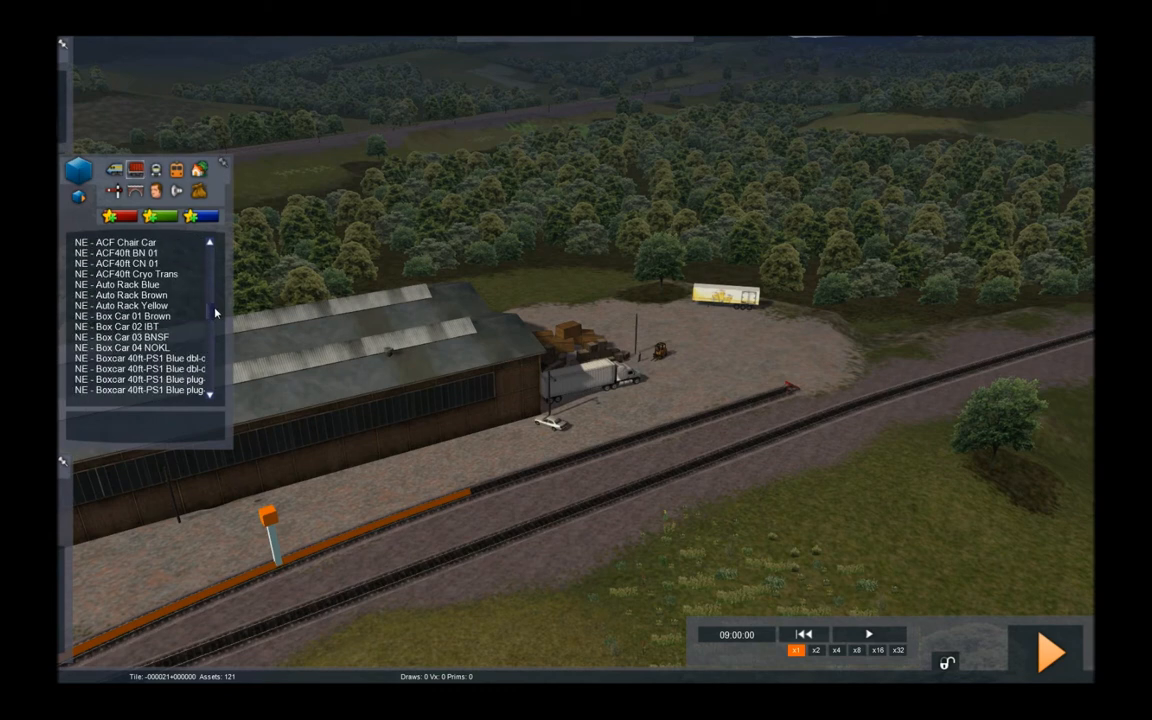
pyautogui.click(167, 328)
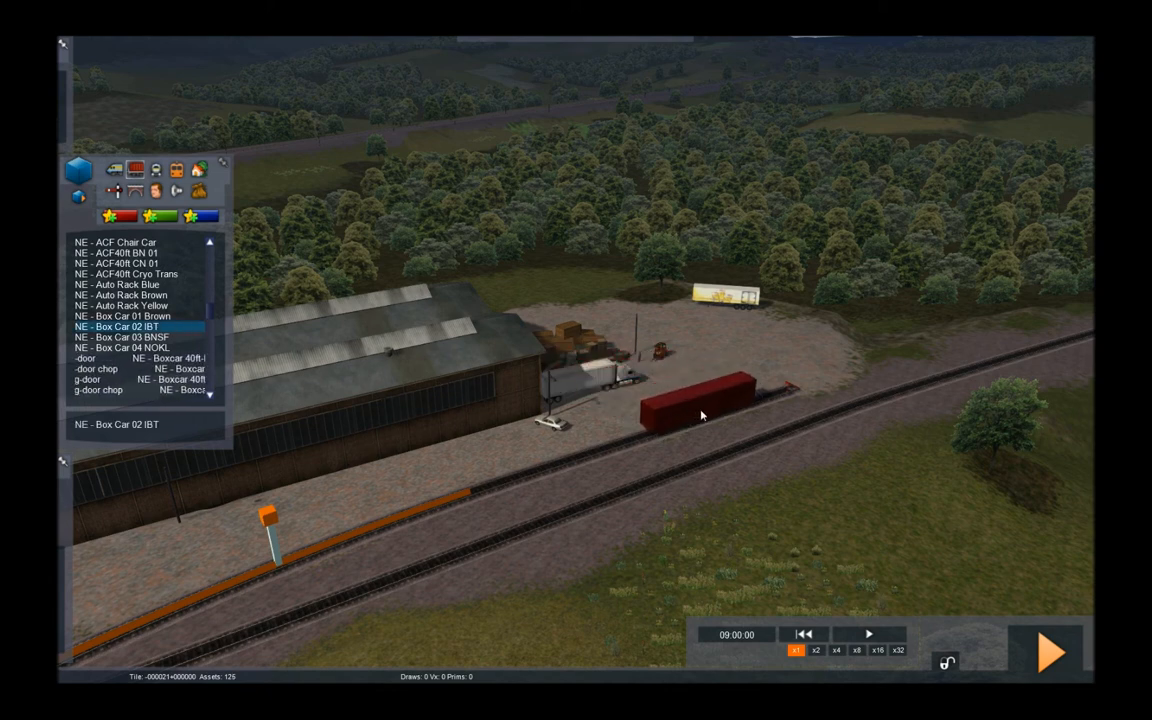
pyautogui.click(705, 418)
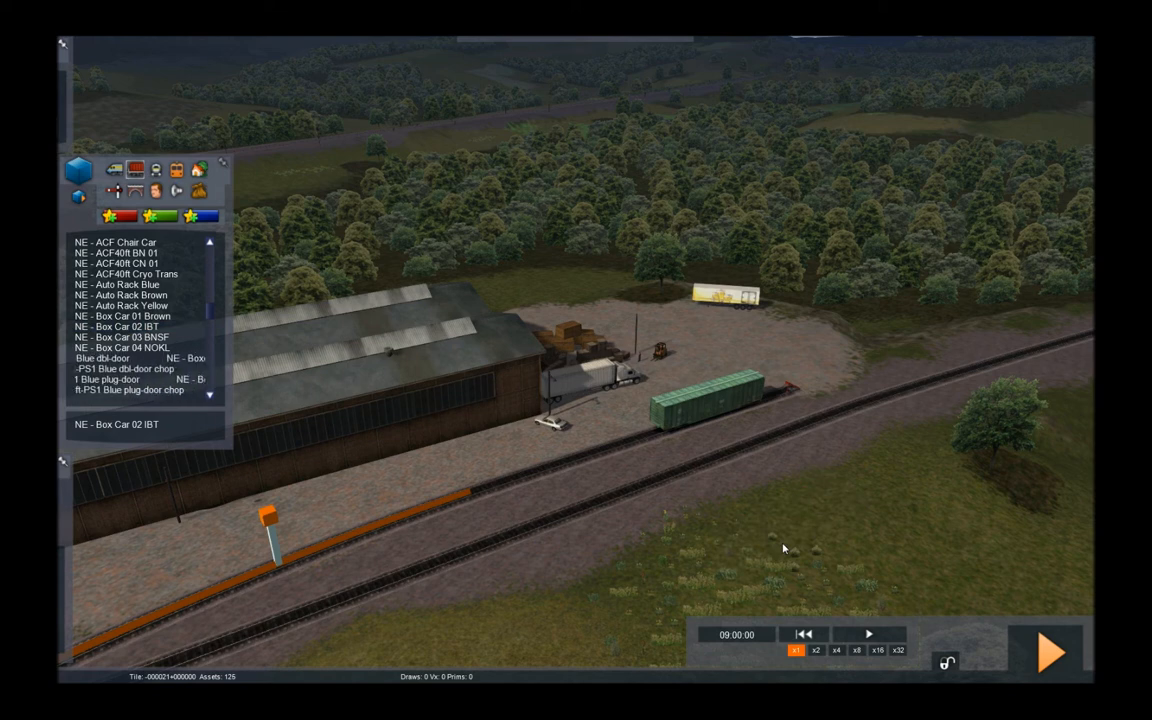
# Reopen the timetable, check the boxcar and (S) Destination1 on the track map, and read the timetable warnings.
pyautogui.moveTo(764, 541); pyautogui.dragTo(747, 544, button='right')
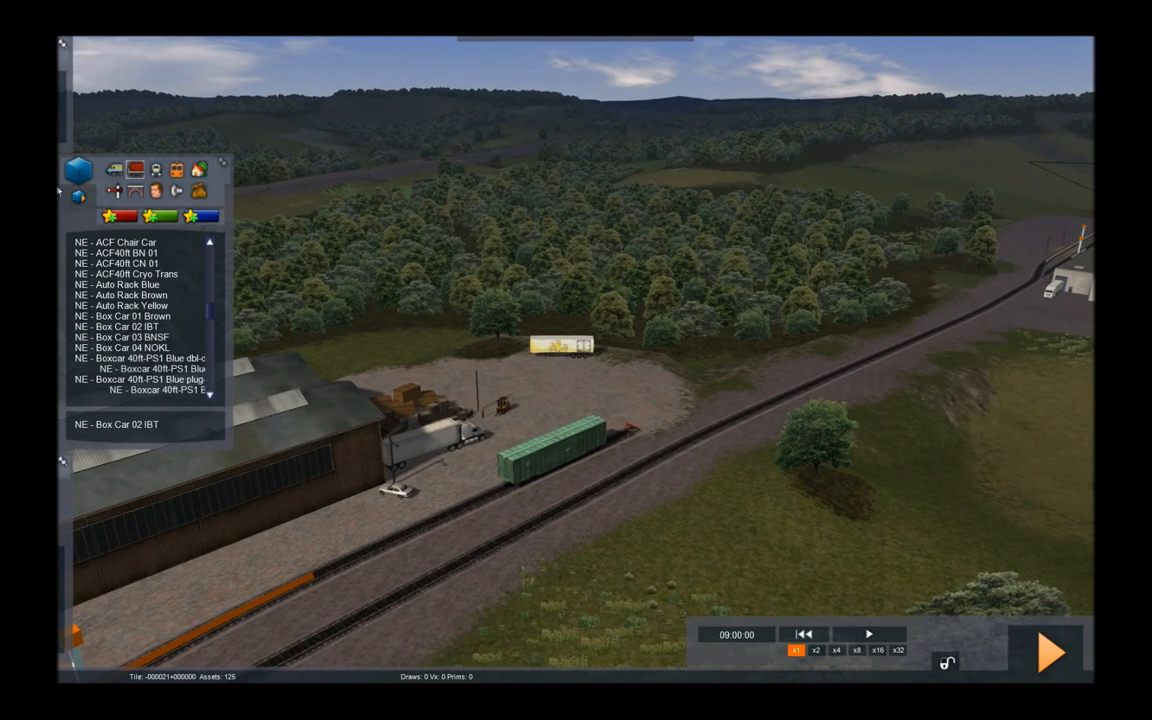
pyautogui.moveTo(71, 132)
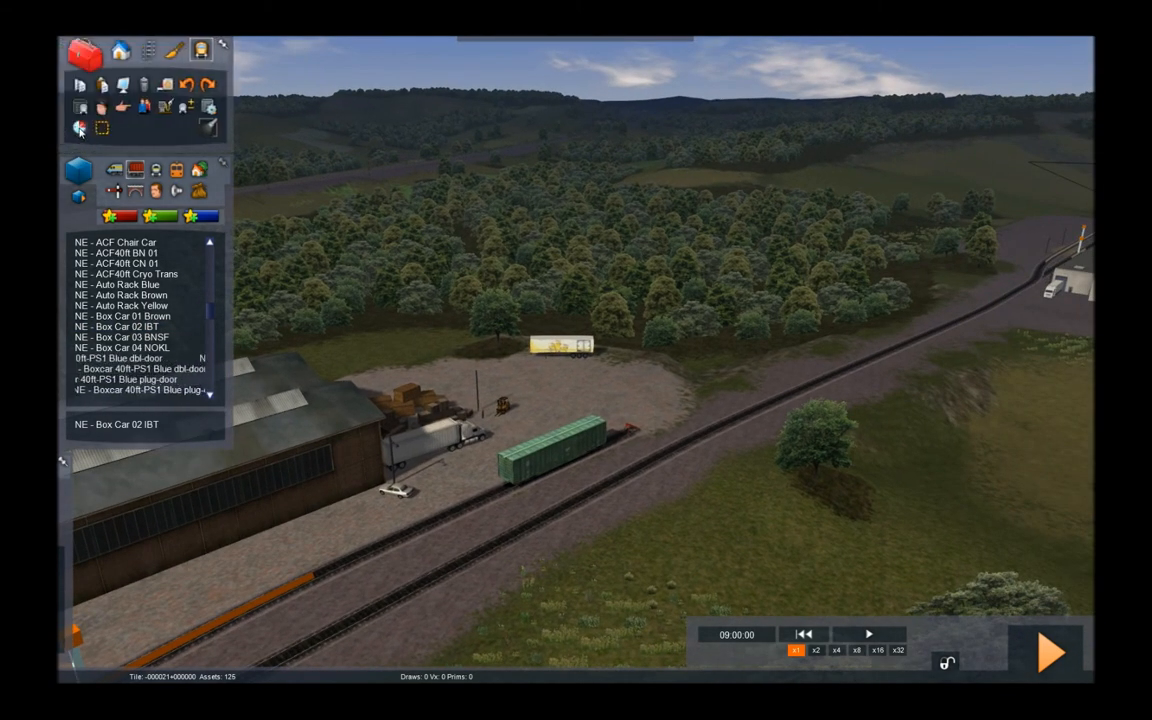
pyautogui.click(81, 130)
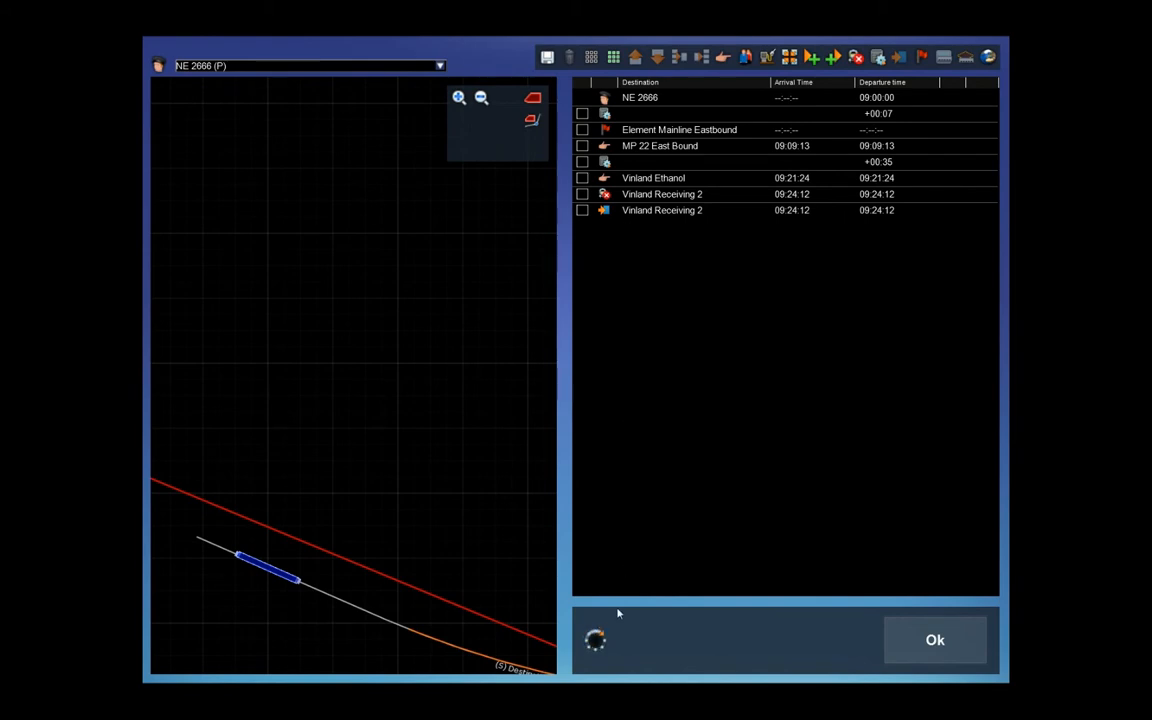
pyautogui.moveTo(414, 494); pyautogui.dragTo(387, 450)
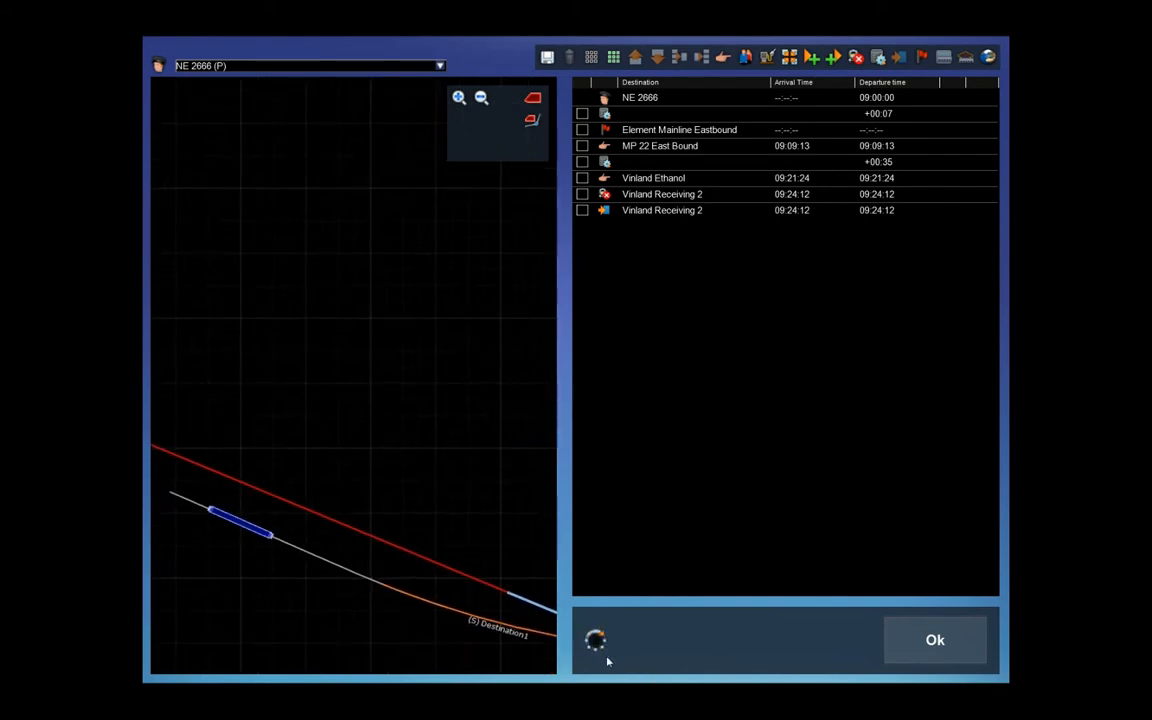
pyautogui.moveTo(458, 567); pyautogui.dragTo(406, 501)
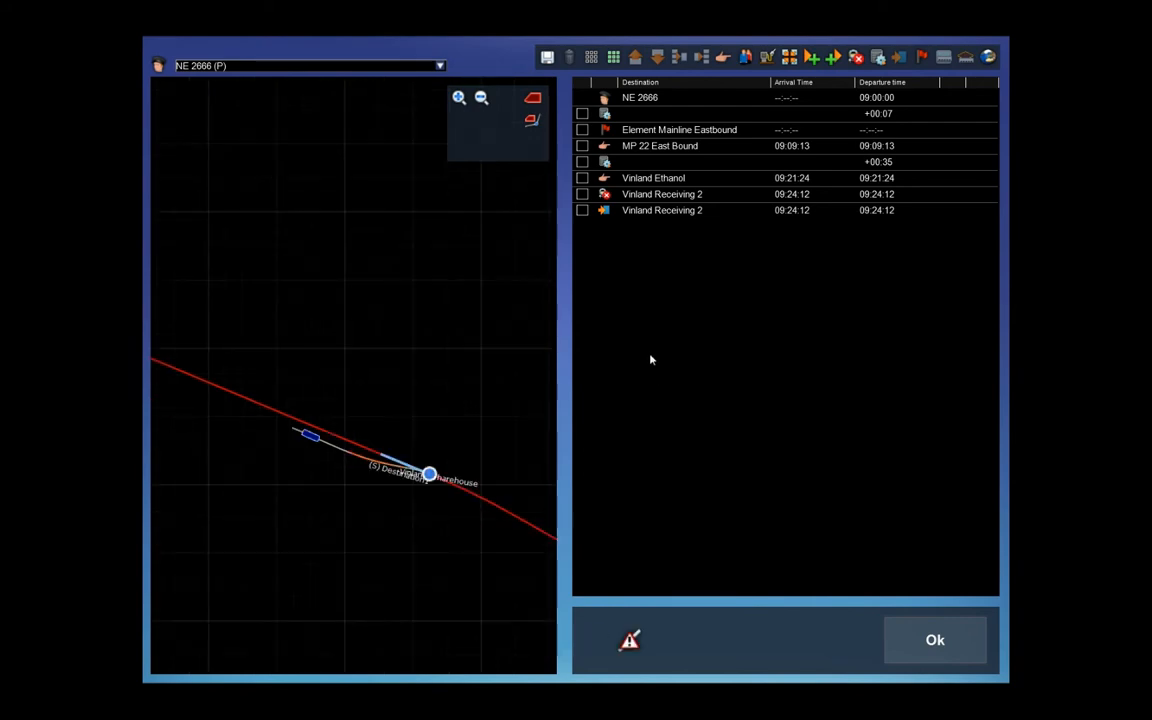
pyautogui.click(629, 641)
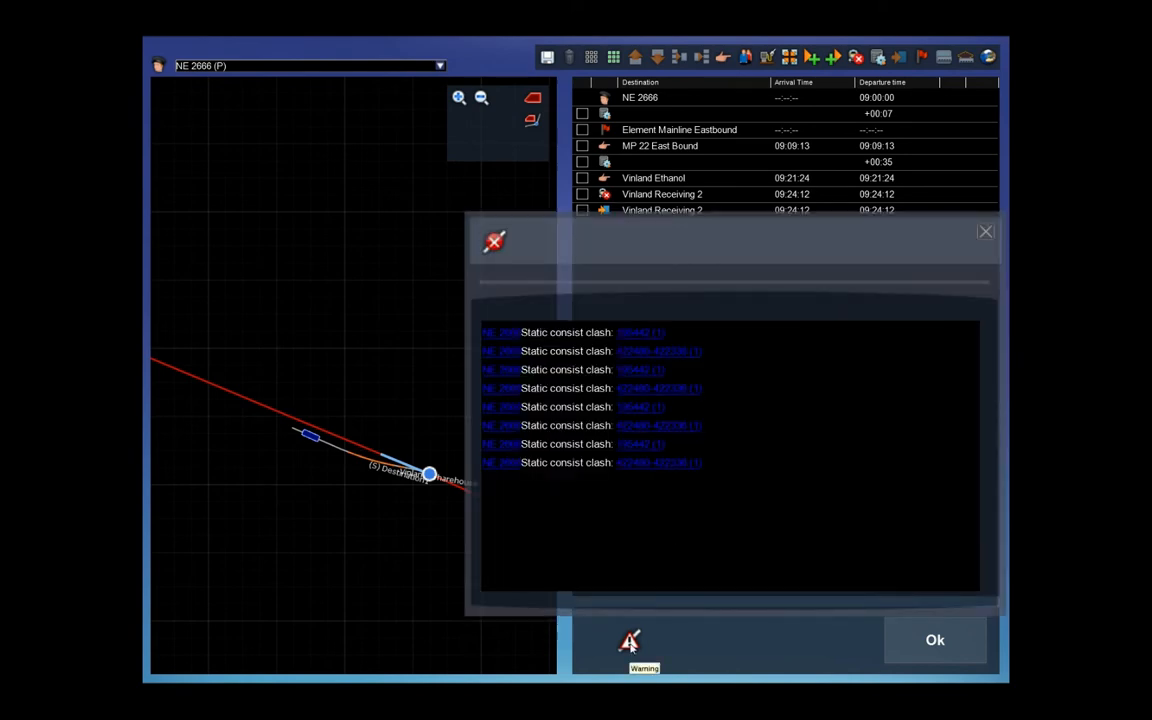
pyautogui.click(985, 232)
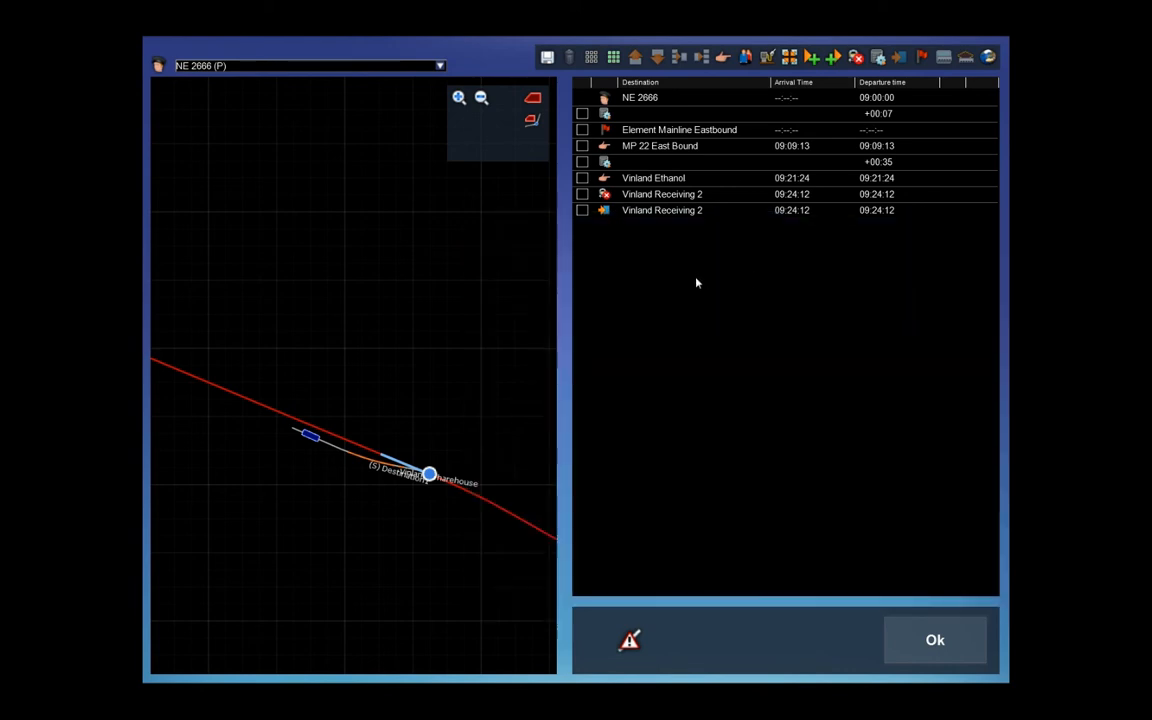
# Change the final destination from Vinland Receiving 2 to (S) Destination1 and recheck the timetable warnings.
pyautogui.click(605, 212)
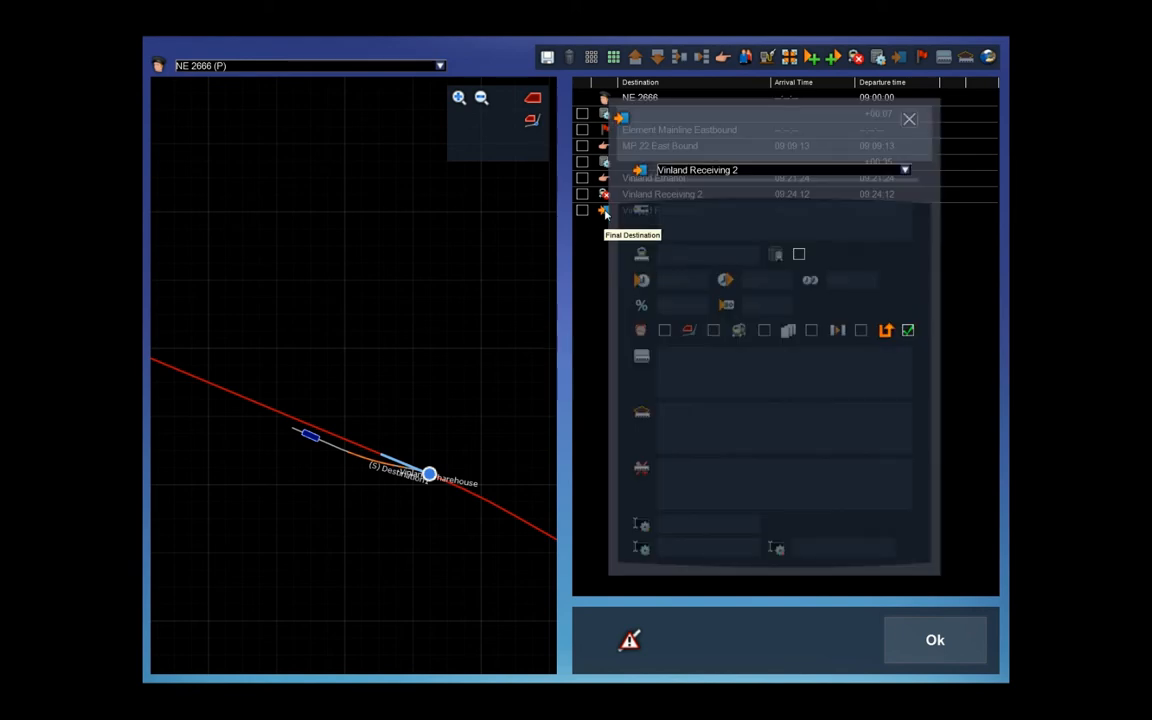
pyautogui.click(906, 171)
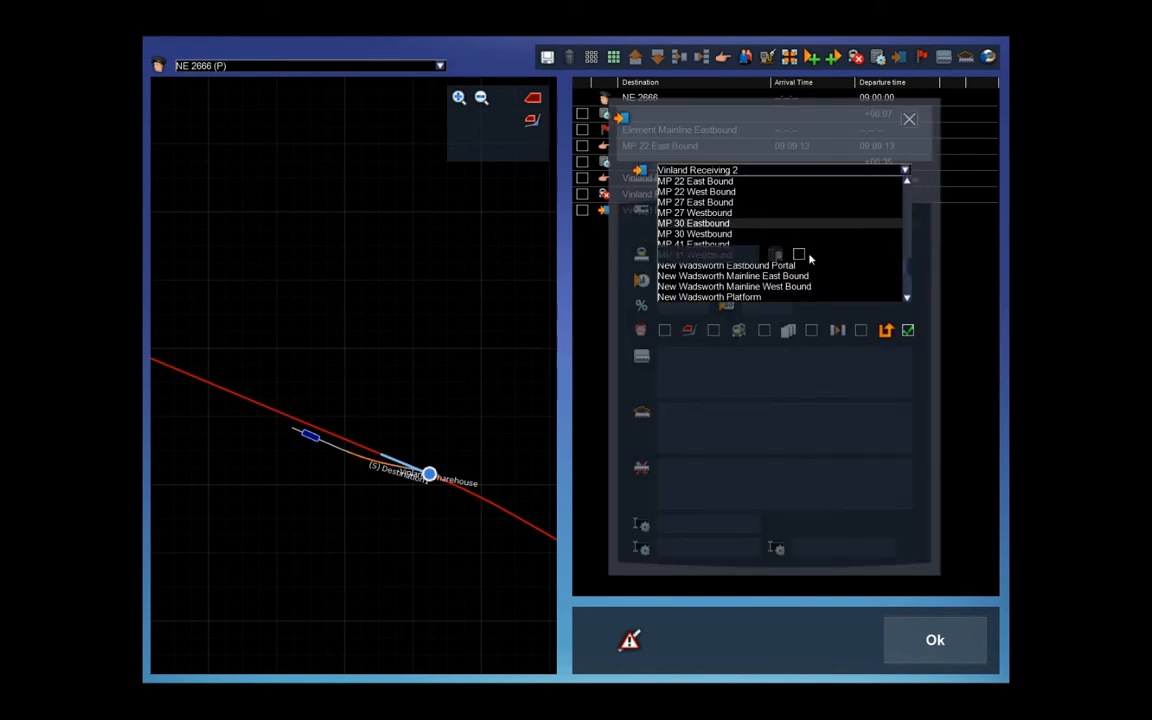
pyautogui.scroll(10, 910, 275)
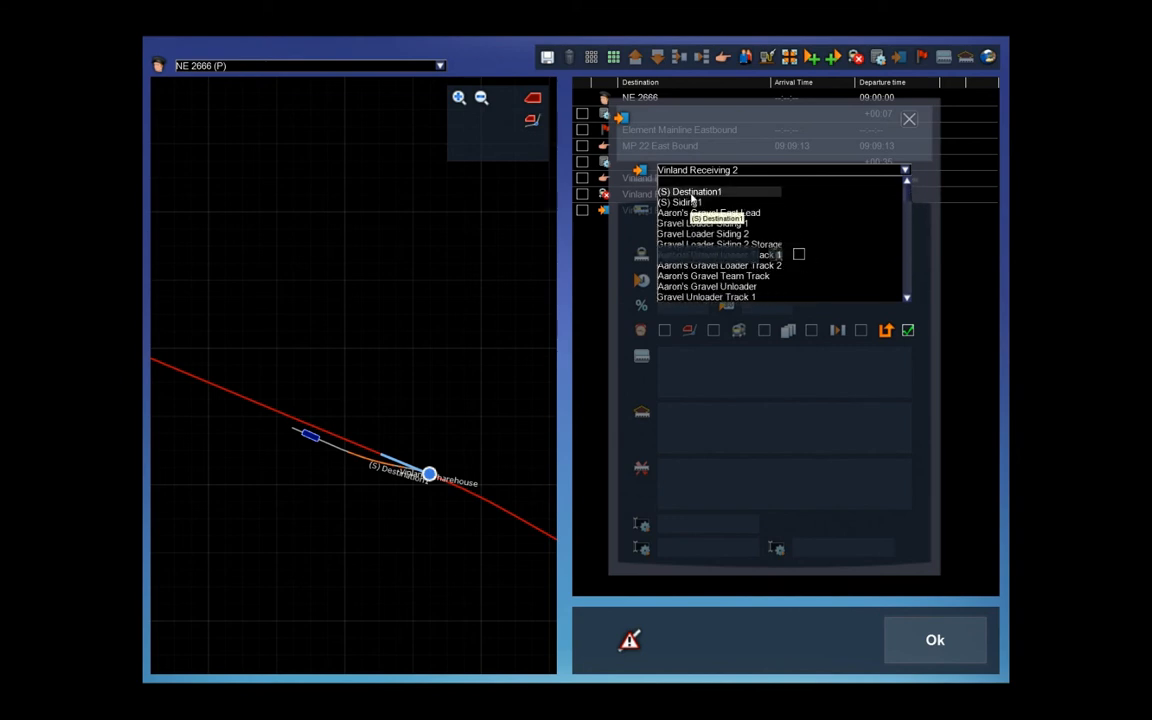
pyautogui.click(691, 194)
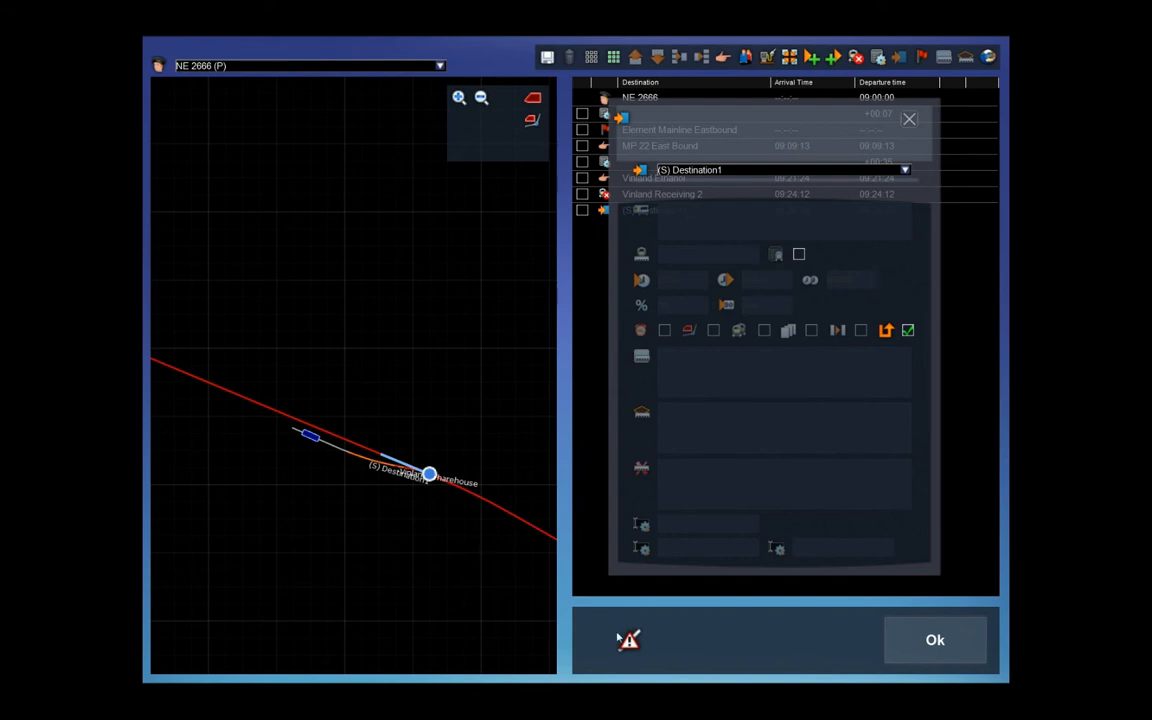
pyautogui.click(908, 121)
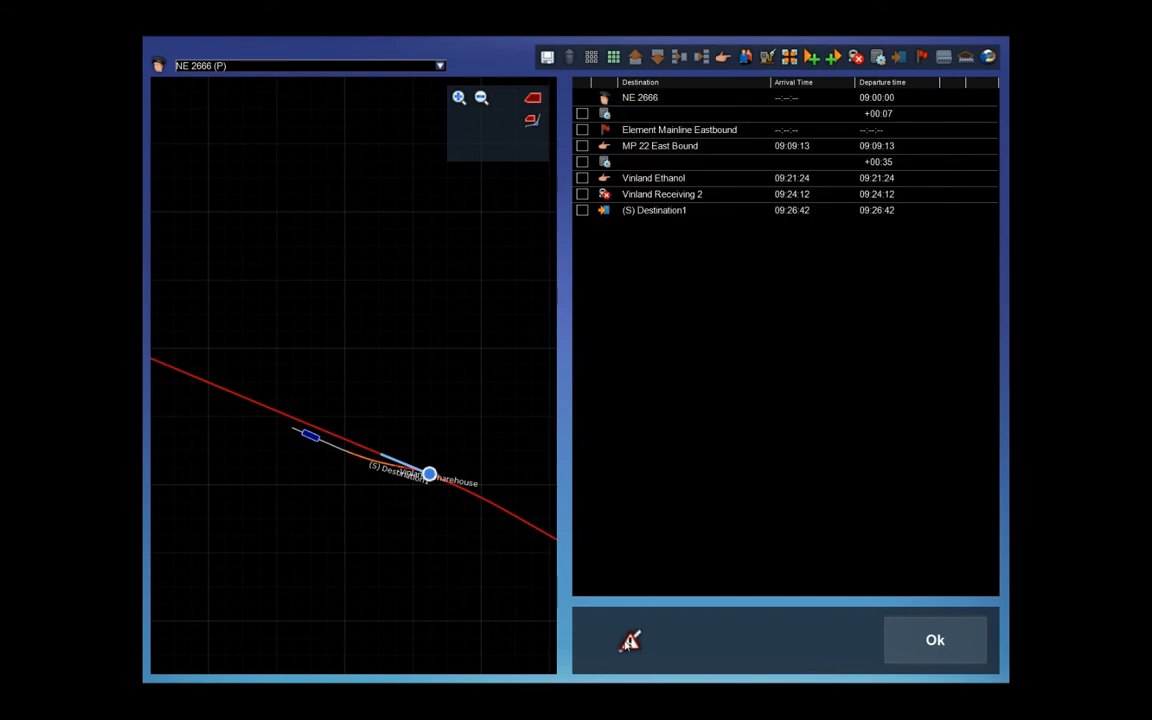
pyautogui.click(628, 640)
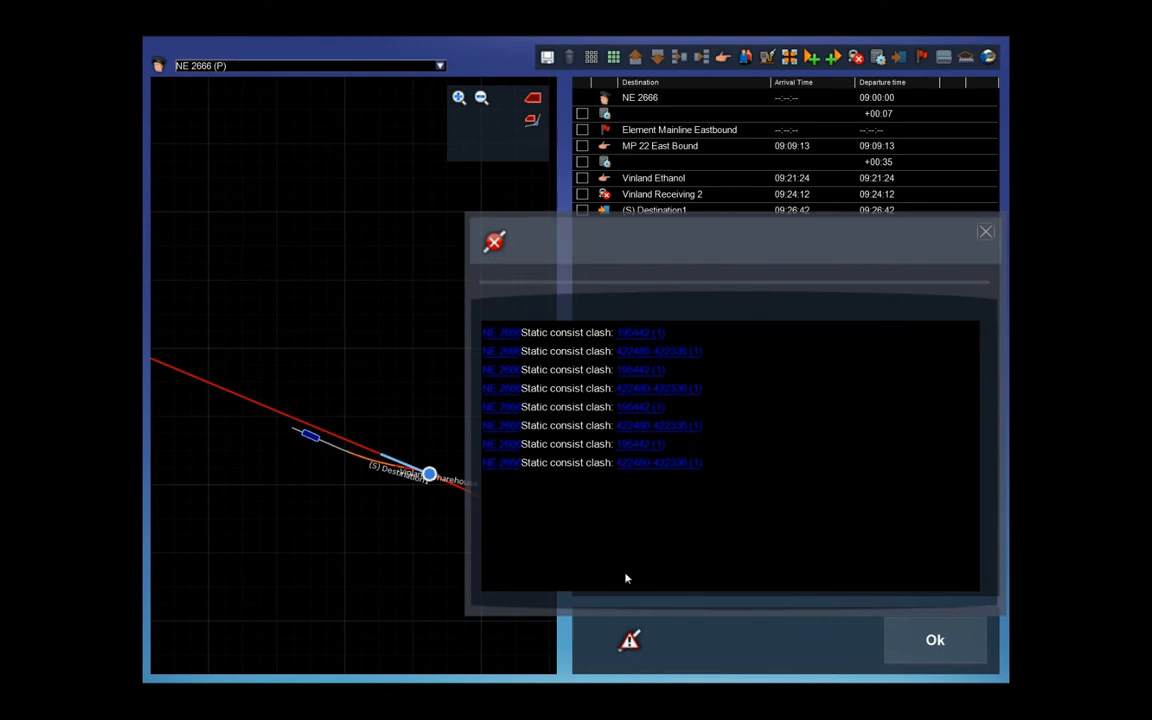
pyautogui.click(985, 233)
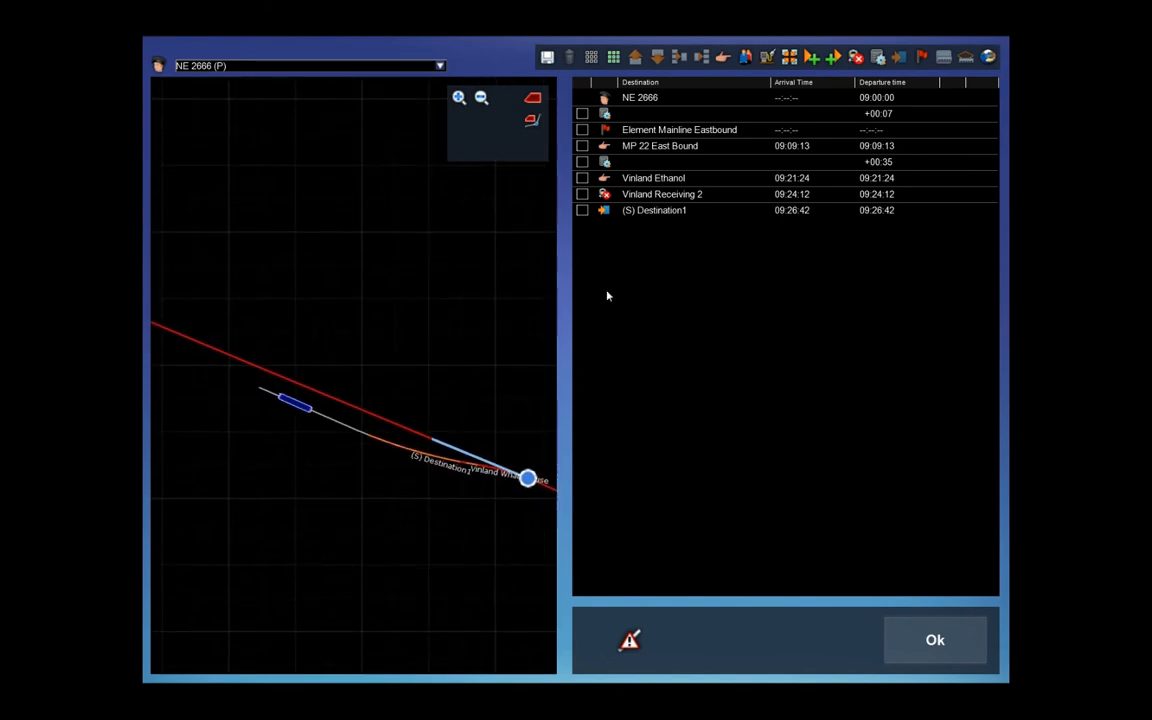
# Replace the Vinland Receiving 2 drop-off success message with "[CONDUCTOR] Ok we dropped the cars off, now take us up the hill to the warehouse siding.".
pyautogui.click(606, 198)
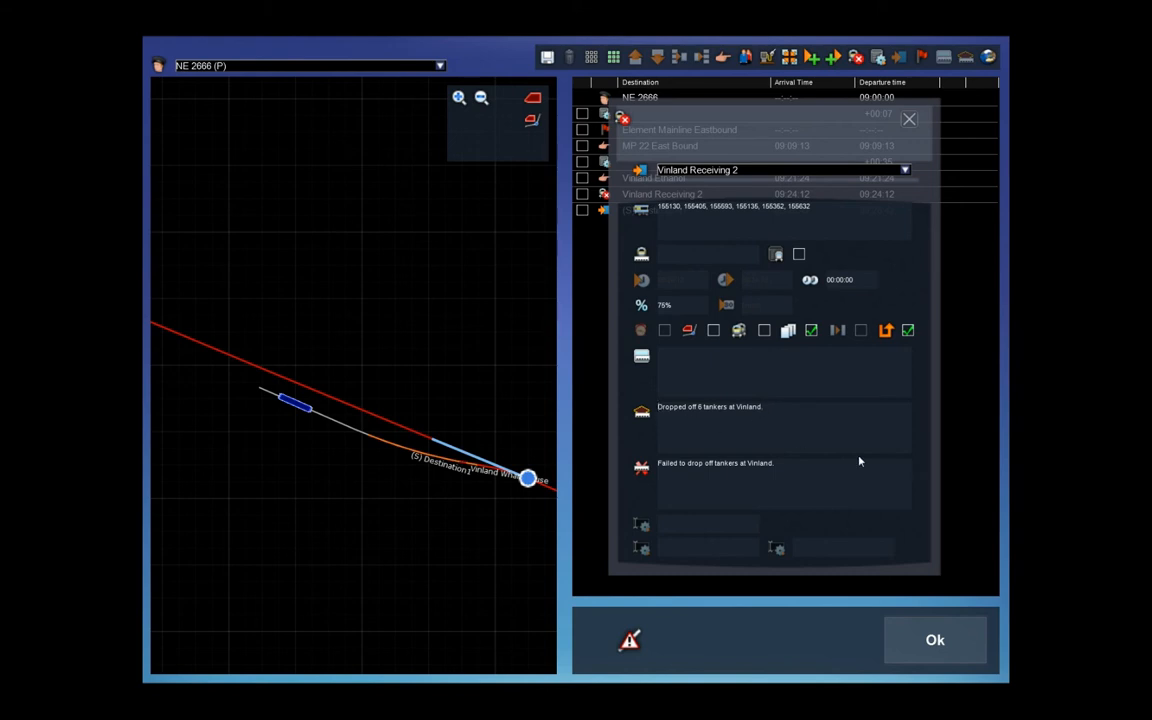
pyautogui.write('[CONDUCTOR]')
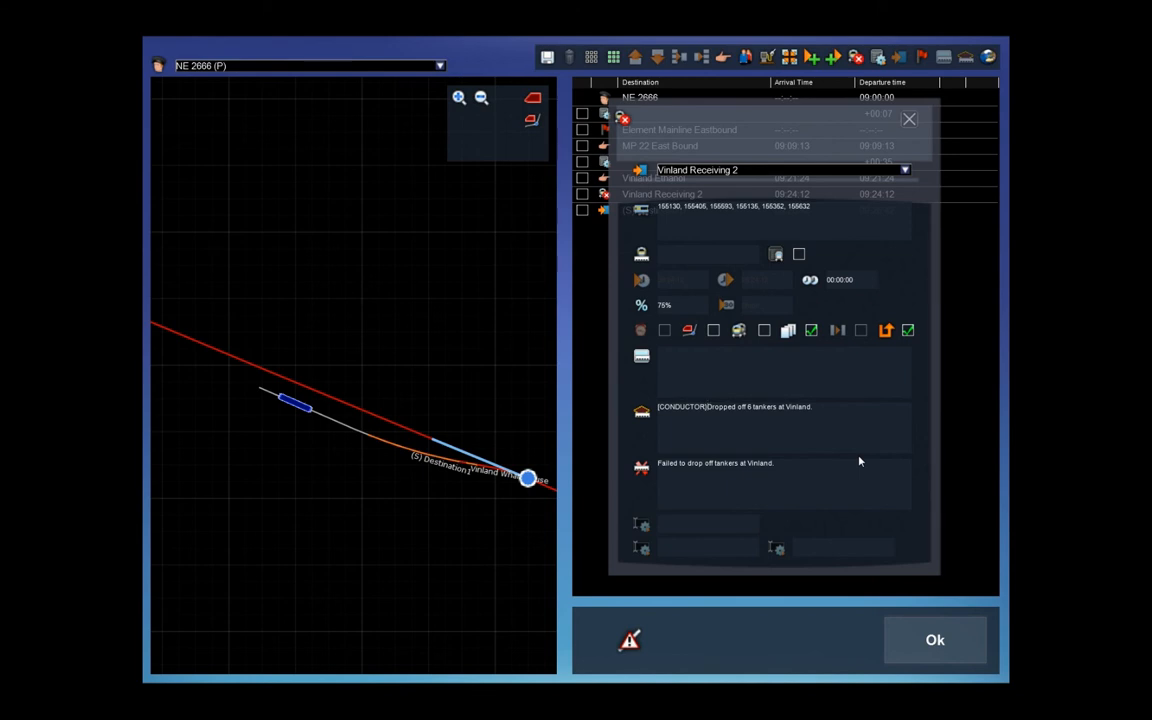
pyautogui.press('BackSpace')
pyautogui.write('] ')
pyautogui.write('Ok we')
pyautogui.write(' dropped')
pyautogui.write(' the cars ')
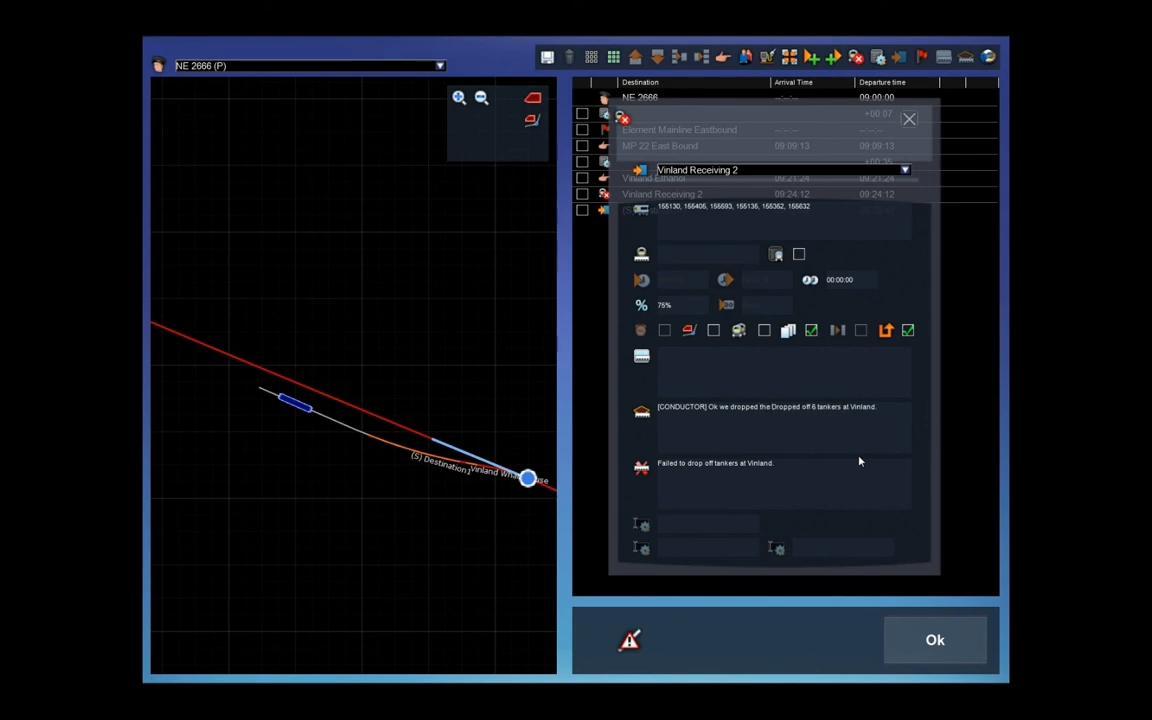
pyautogui.write('off')
pyautogui.write(',now take us')
pyautogui.write(' up the hi')
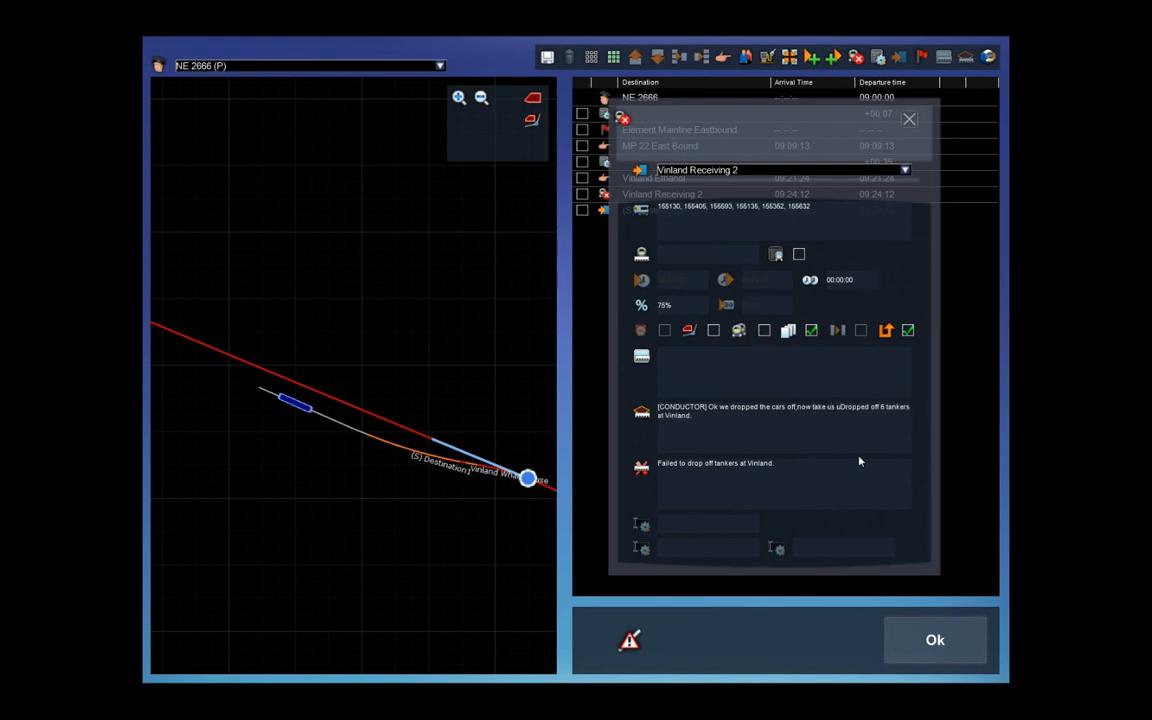
pyautogui.write('ll to the wai')
pyautogui.write('ehouse sid')
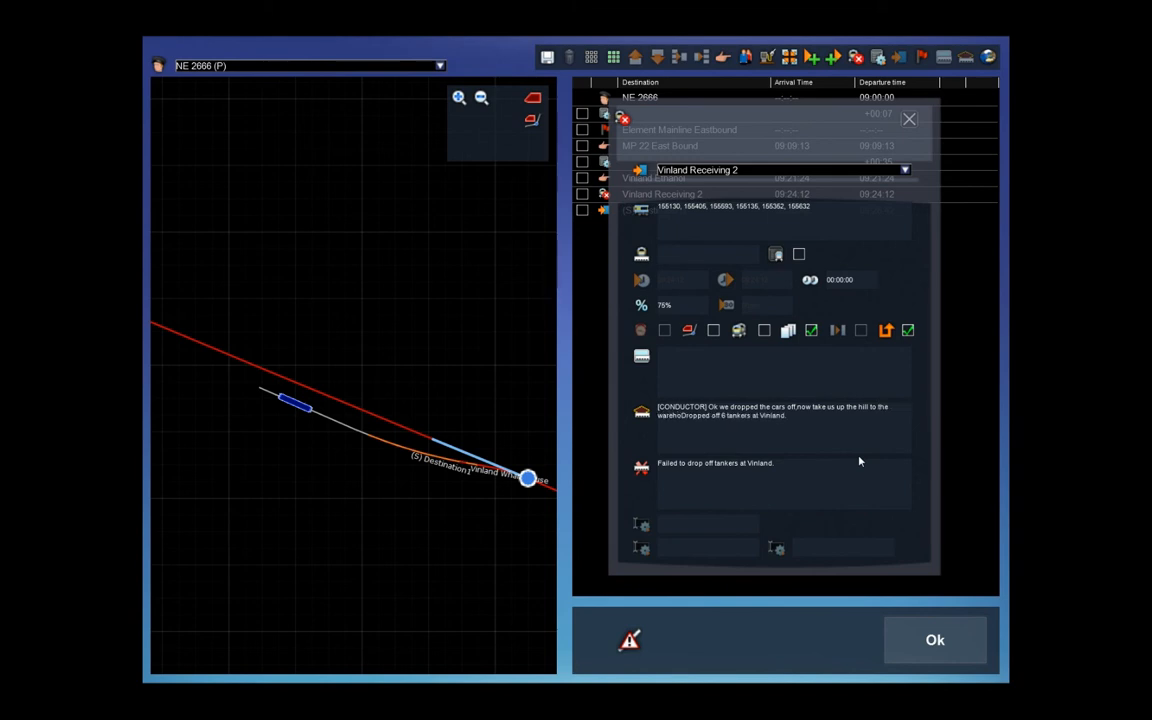
pyautogui.write('ing.')
pyautogui.press('Delete')
pyautogui.press('Delete')
pyautogui.press('Delete')
pyautogui.press('Delete')
pyautogui.press('Delete')
pyautogui.press('Delete')
pyautogui.press('Delete')
pyautogui.press('Delete')
pyautogui.press('Delete')
pyautogui.press('Delete')
pyautogui.press('Delete')
pyautogui.press('Delete')
pyautogui.press('Delete')
pyautogui.press('Delete')
pyautogui.press('Delete')
pyautogui.press('Delete')
pyautogui.press('Delete')
pyautogui.press('Delete')
pyautogui.press('Delete')
pyautogui.press('Delete')
pyautogui.press('Delete')
pyautogui.press('Delete')
pyautogui.press('Delete')
pyautogui.press('Delete')
pyautogui.press('Delete')
pyautogui.press('Delete')
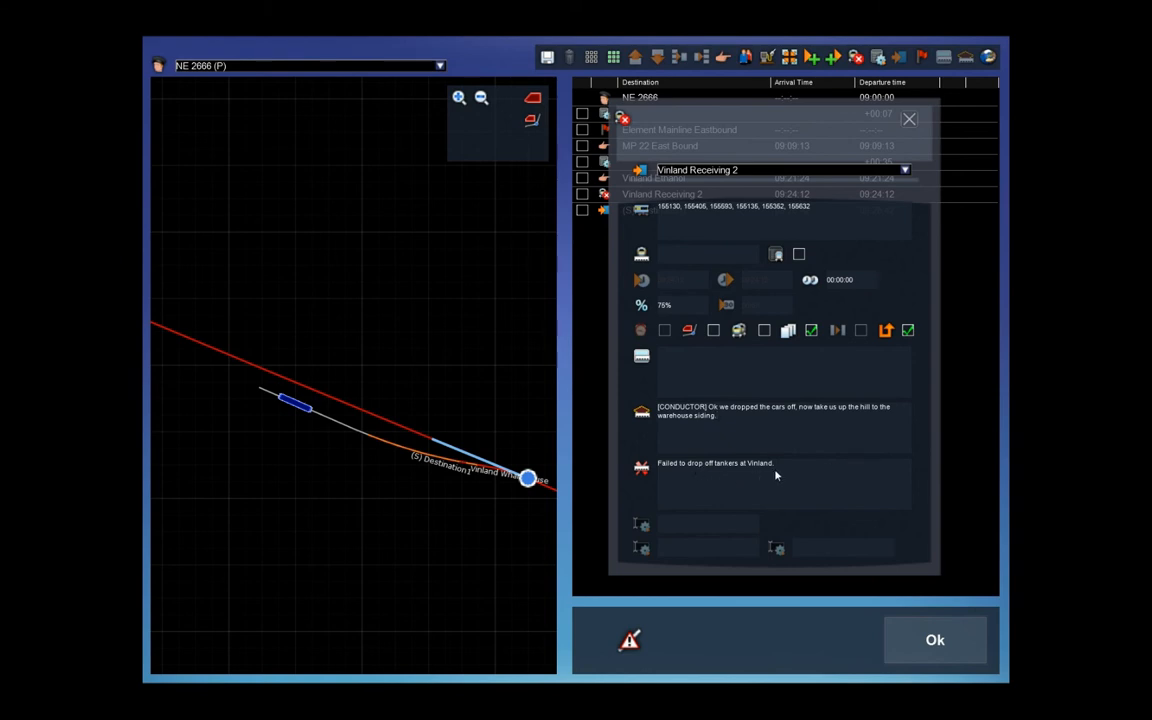
pyautogui.click(907, 119)
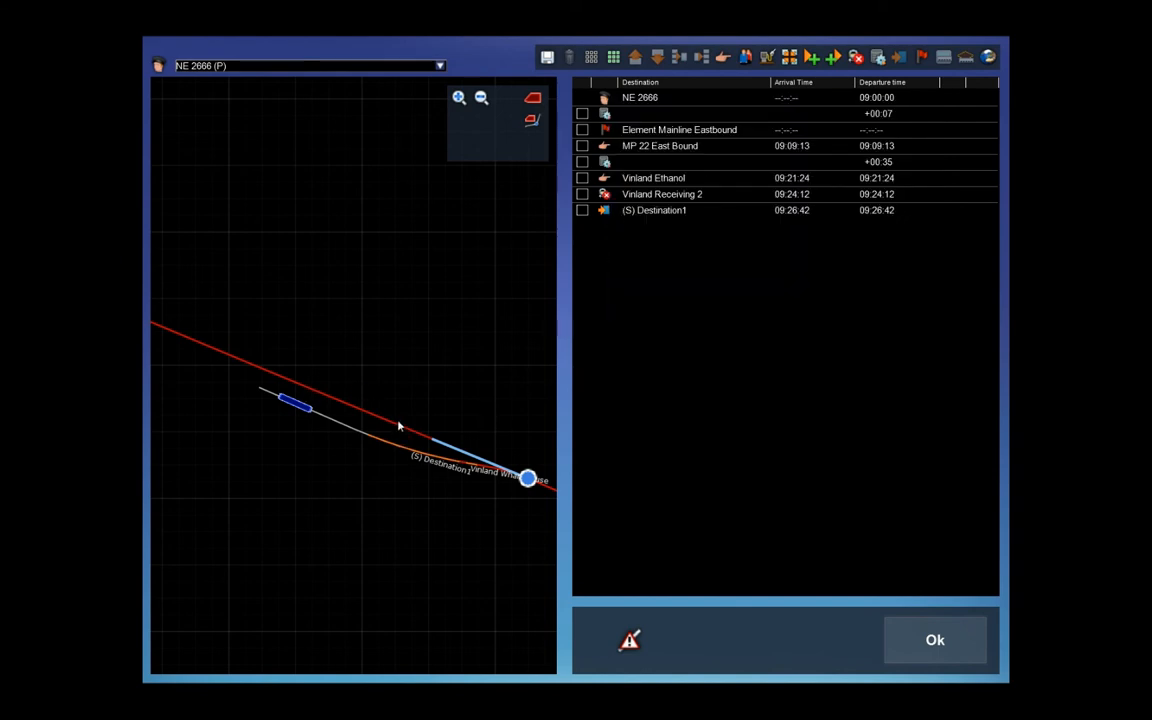
# Examine the track map around the Vinland warehouse spur, the boxcar and the (S) Destination1 marker.
pyautogui.scroll(-2, 375, 385)
pyautogui.moveTo(404, 368); pyautogui.dragTo(304, 319)
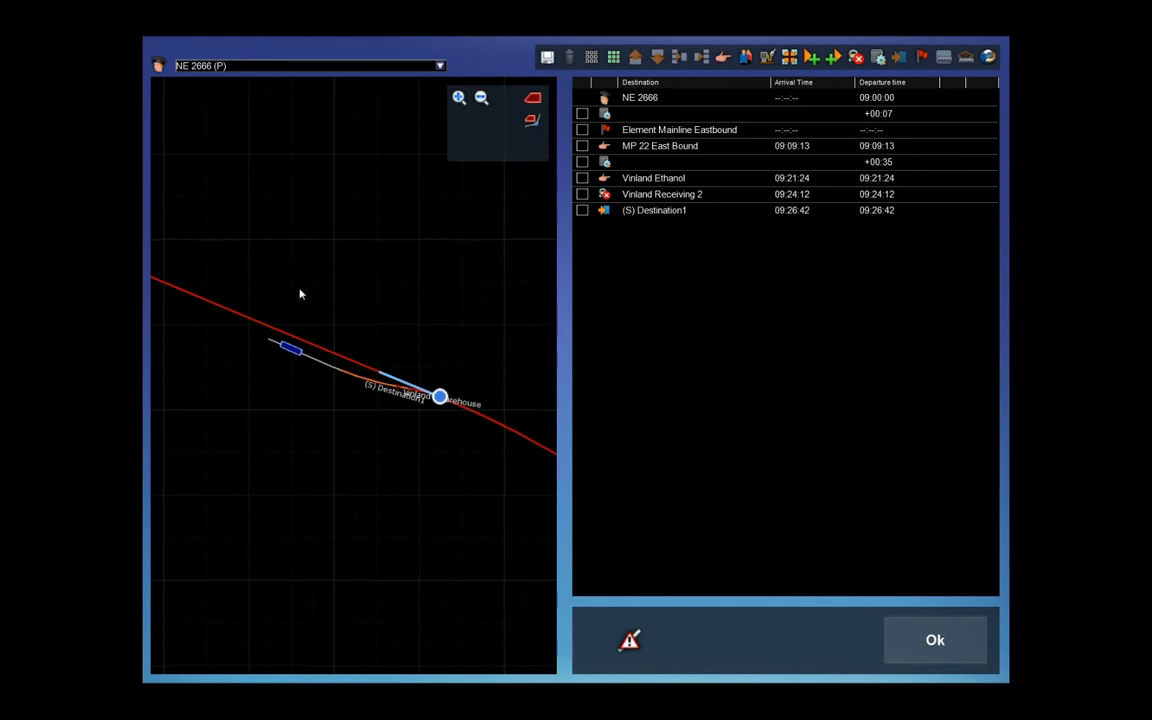
pyautogui.moveTo(393, 319); pyautogui.dragTo(546, 388)
pyautogui.moveTo(258, 276); pyautogui.dragTo(430, 356)
pyautogui.moveTo(278, 330); pyautogui.dragTo(258, 360)
pyautogui.moveTo(400, 440)
pyautogui.mouseDown()
pyautogui.moveTo(187, 342)
pyautogui.moveTo(221, 307)
pyautogui.mouseUp()
pyautogui.moveTo(447, 421); pyautogui.dragTo(347, 388)
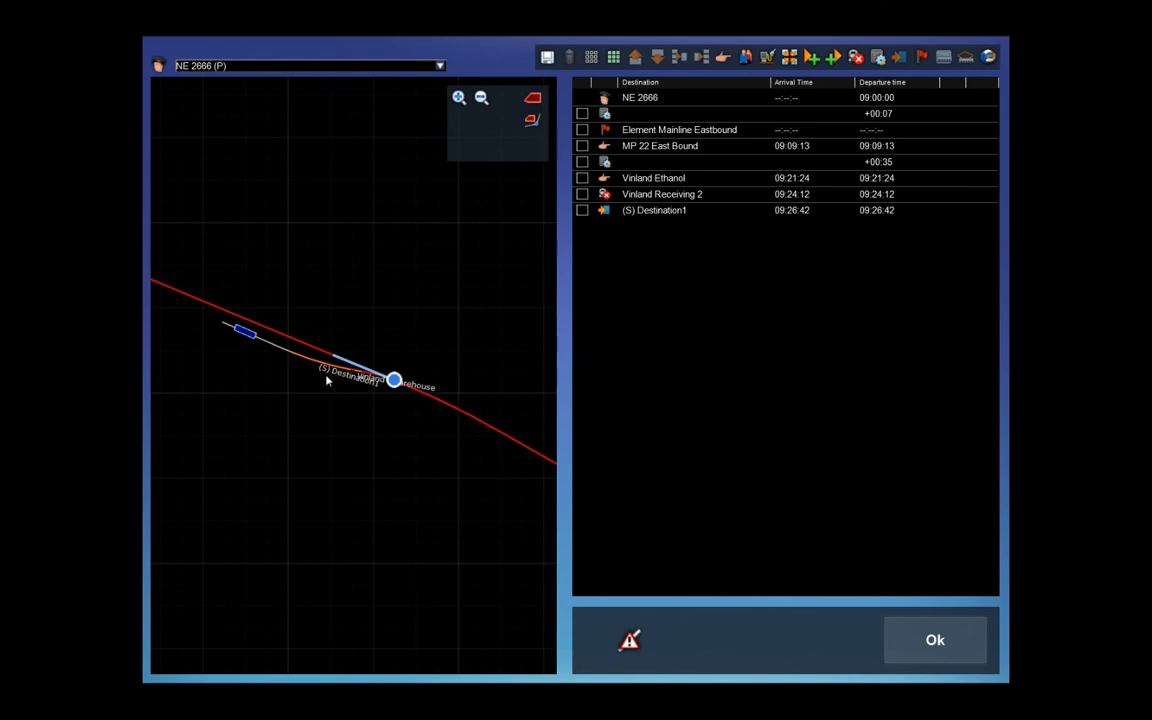
pyautogui.scroll(3, 326, 376)
pyautogui.moveTo(326, 376); pyautogui.dragTo(376, 394)
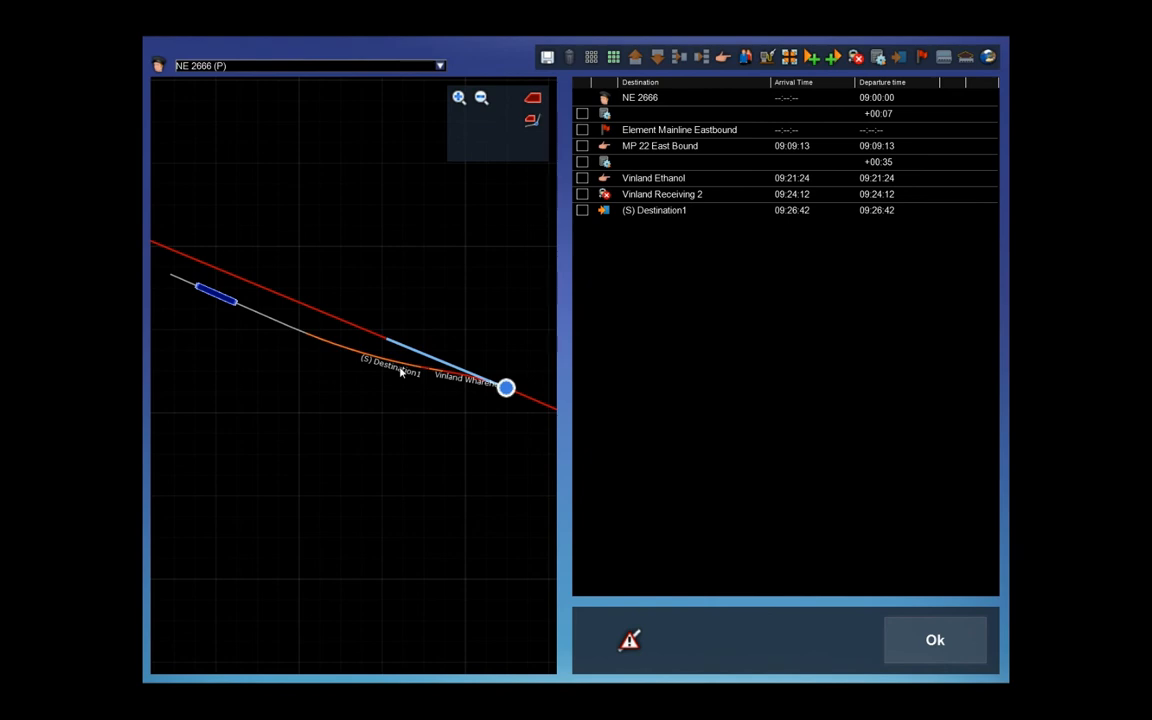
# Add a stop instruction at (S) Destination1 before the final destination, with a duration of 00:00:01.
pyautogui.click(723, 58)
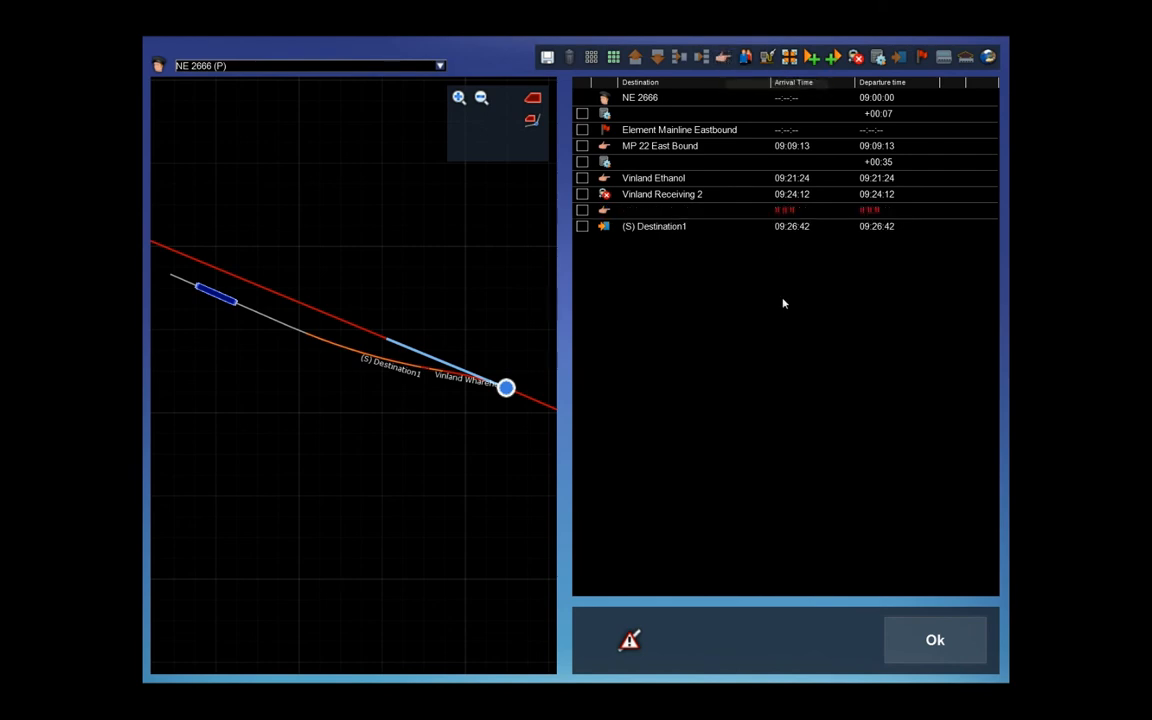
pyautogui.doubleClick(606, 211)
pyautogui.click(905, 171)
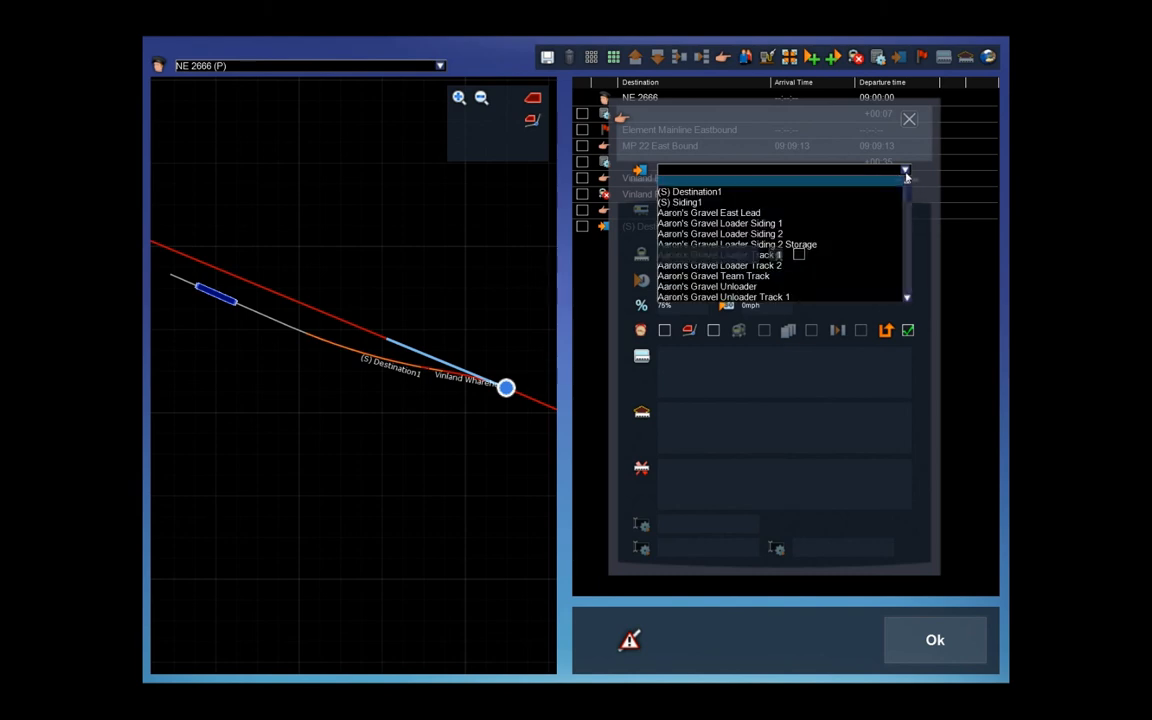
pyautogui.click(722, 188)
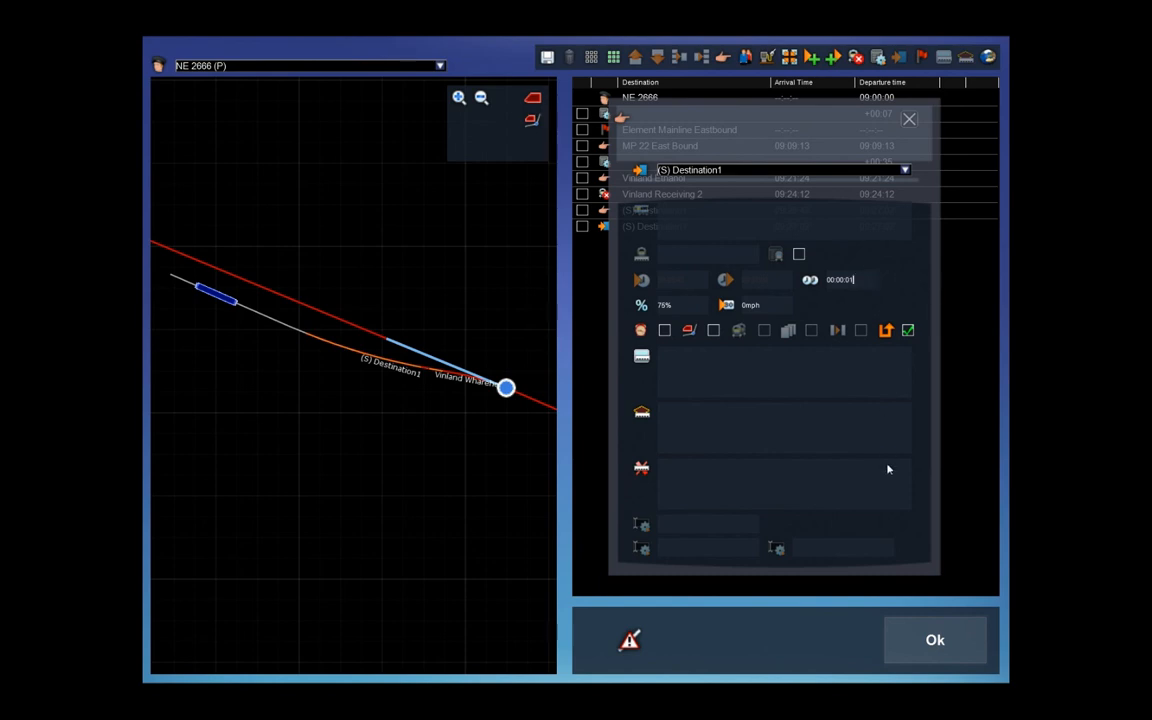
# Enter "[CONDUCTOR] Good job! See you next run" as the success message of the (S) Destination1 stop instruction.
pyautogui.click(661, 406)
pyautogui.write('[CONDUCTROR')
pyautogui.press('BackSpace')
pyautogui.press('BackSpace')
pyautogui.press('BackSpace')
pyautogui.write('OR] Good job! See you next ruin')
pyautogui.press('BackSpace')
pyautogui.press('BackSpace')
pyautogui.write('n')
# Close the stop instruction and the timetable editor, and save the changes to the current scenario.
pyautogui.click(909, 120)
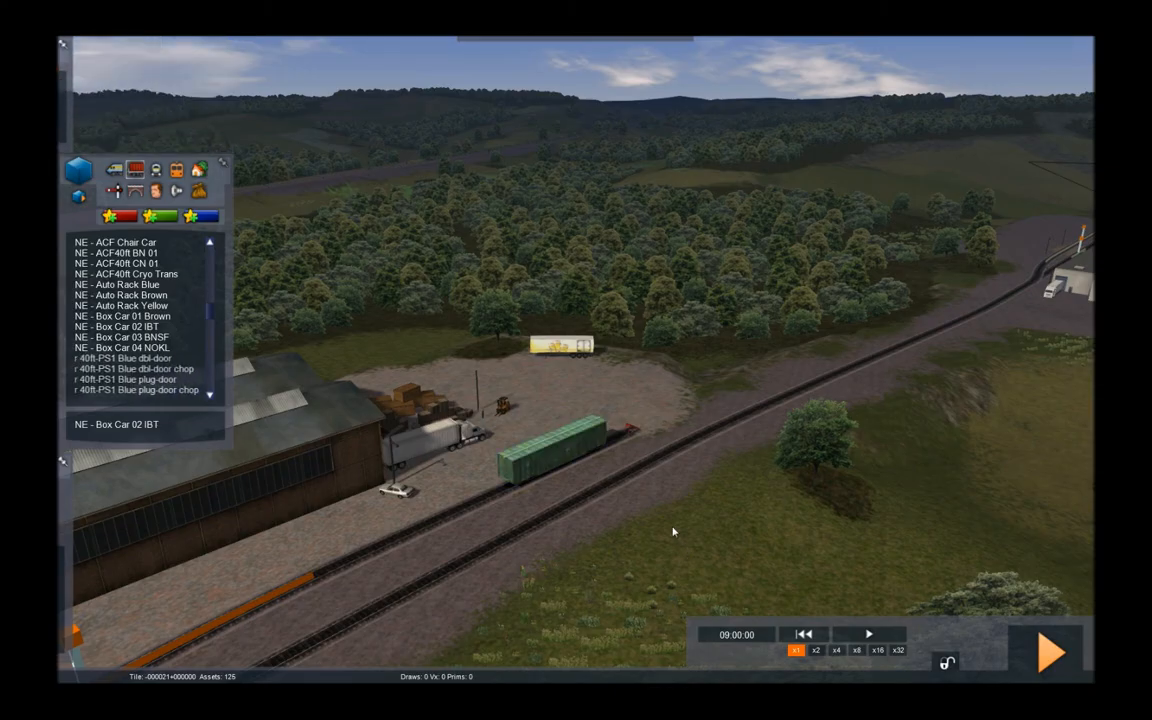
pyautogui.press('F2')
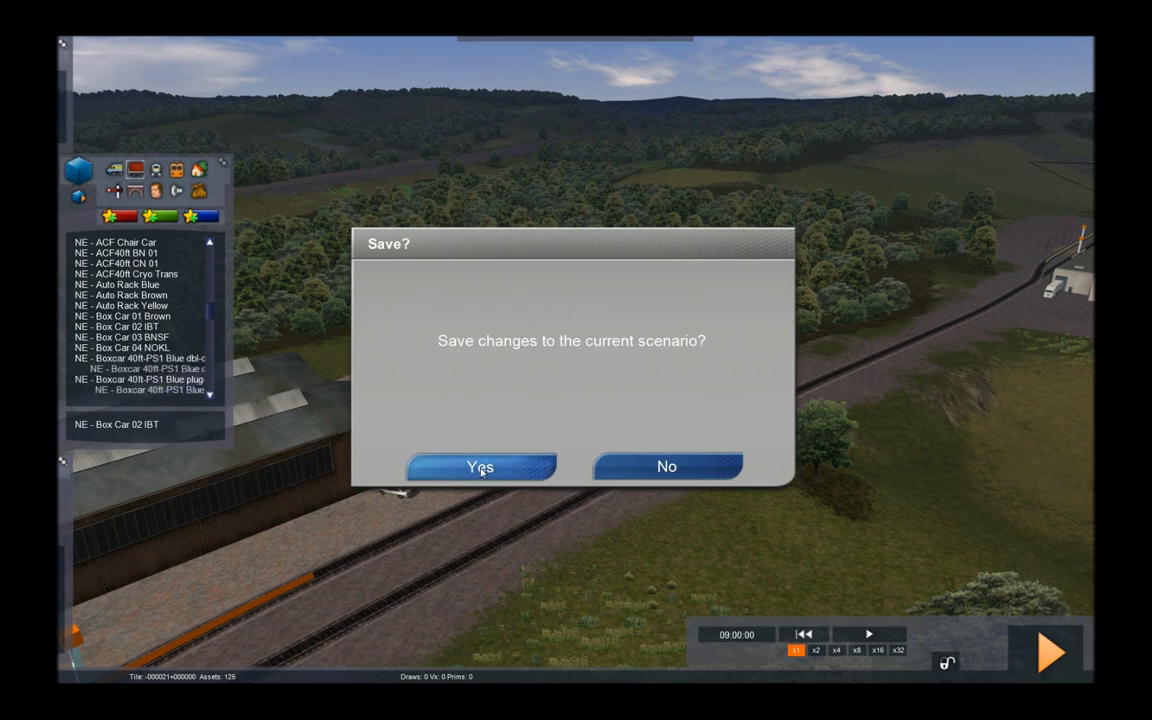
pyautogui.click(481, 468)
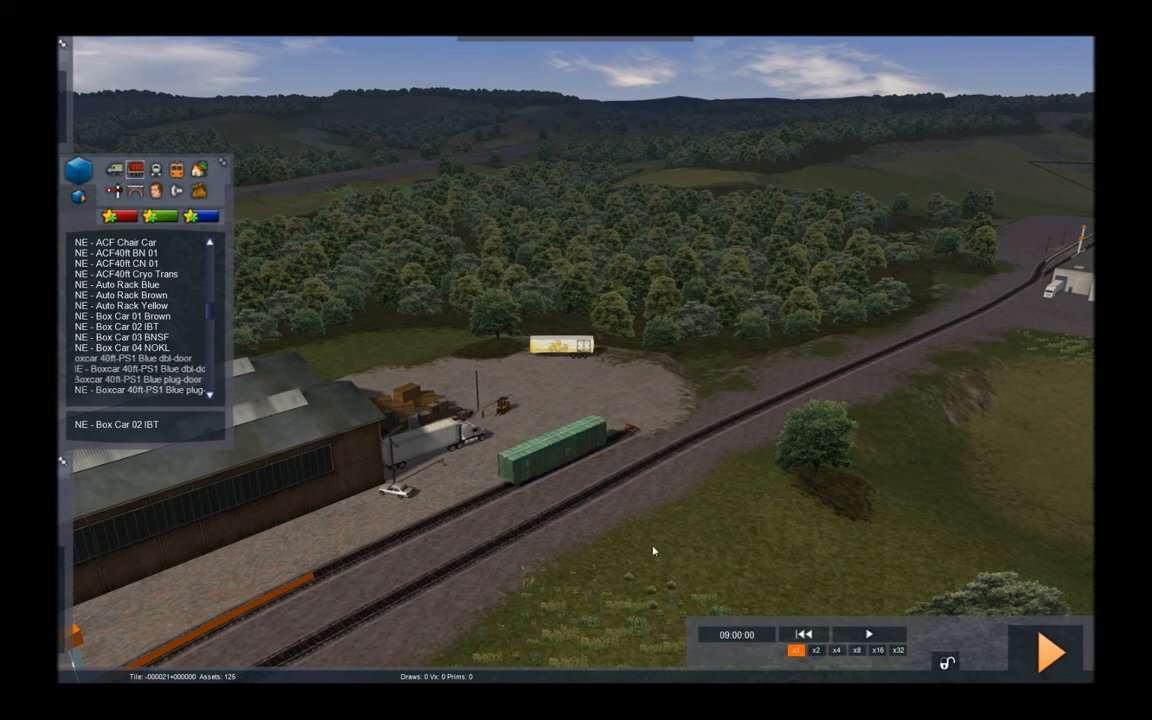